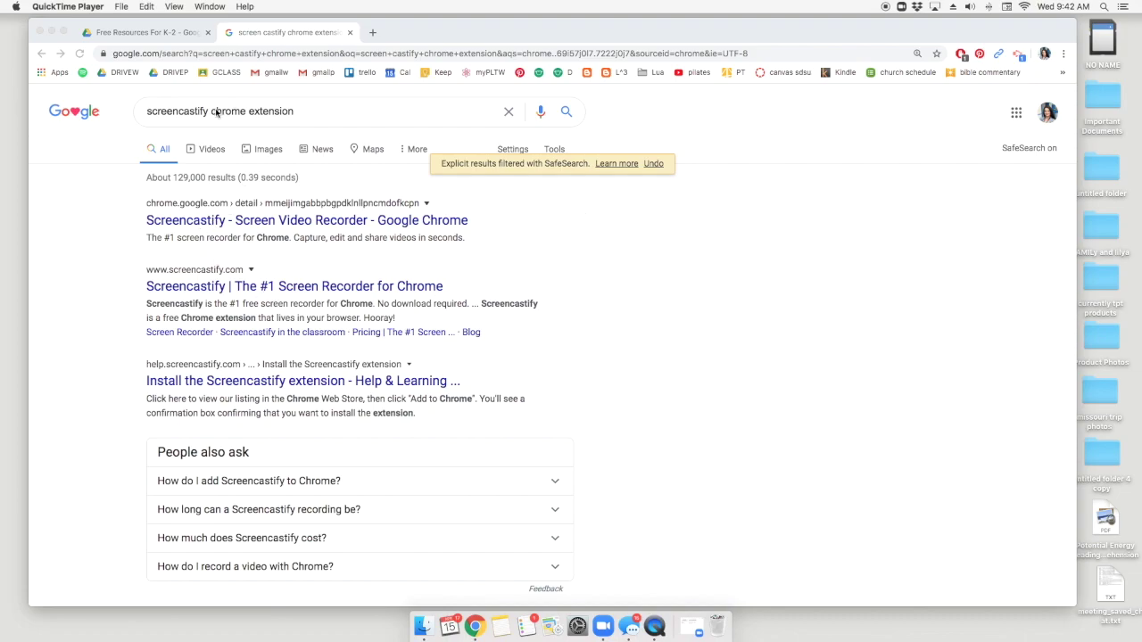
# Open the 'Screencastify - Screen Video Recorder' Web Store listing, confirm it's added, then close that tab
pyautogui.click(200, 223)
pyautogui.click(192, 225)
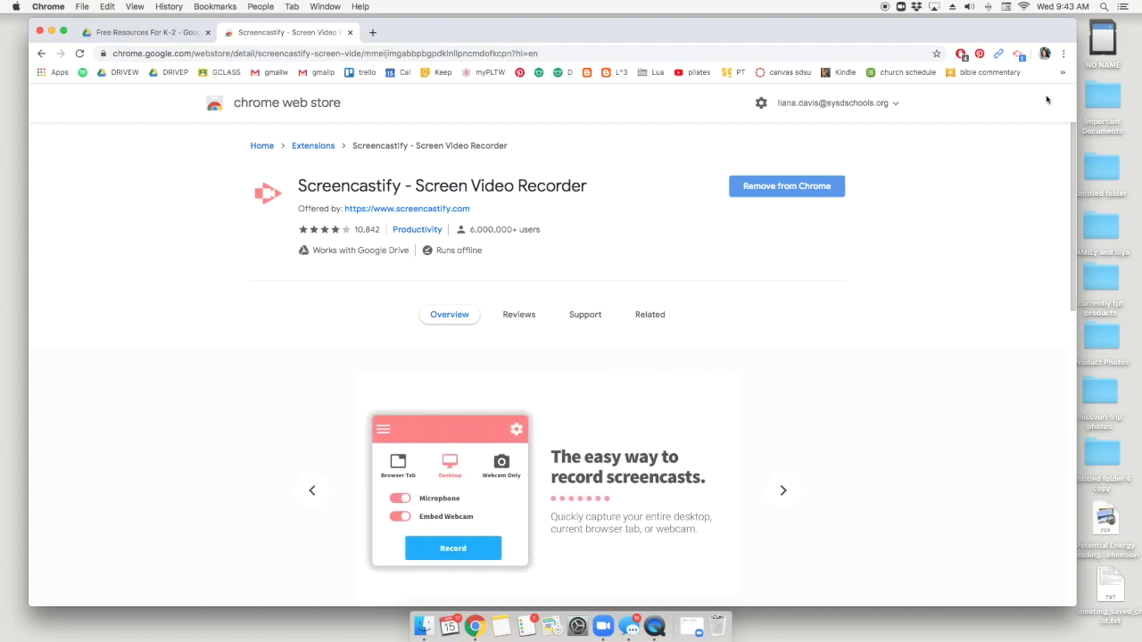
pyautogui.click(350, 32)
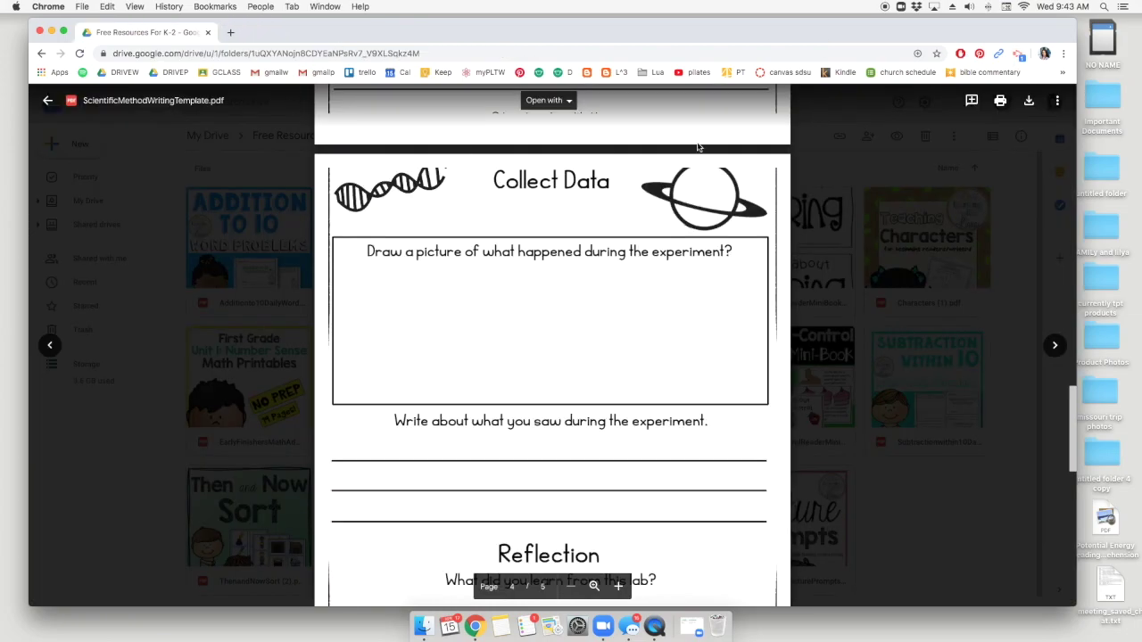
# Scroll the worksheet PDF back to page 2 and bring up Screencastify's Desktop recording options
pyautogui.click(1020, 56)
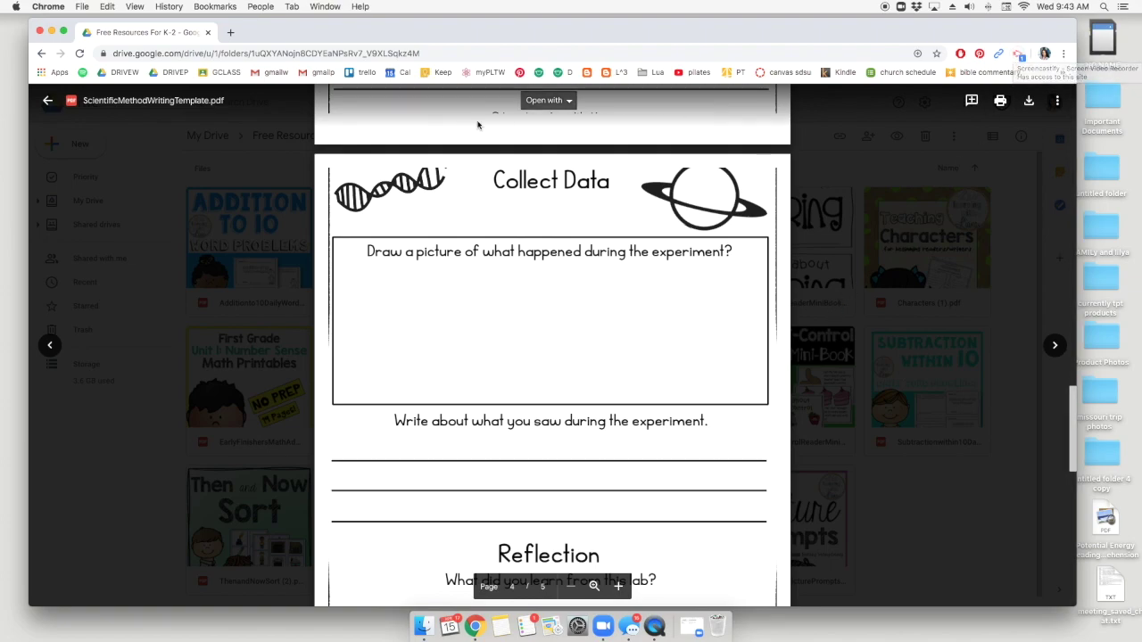
pyautogui.scroll(15, 486, 348)
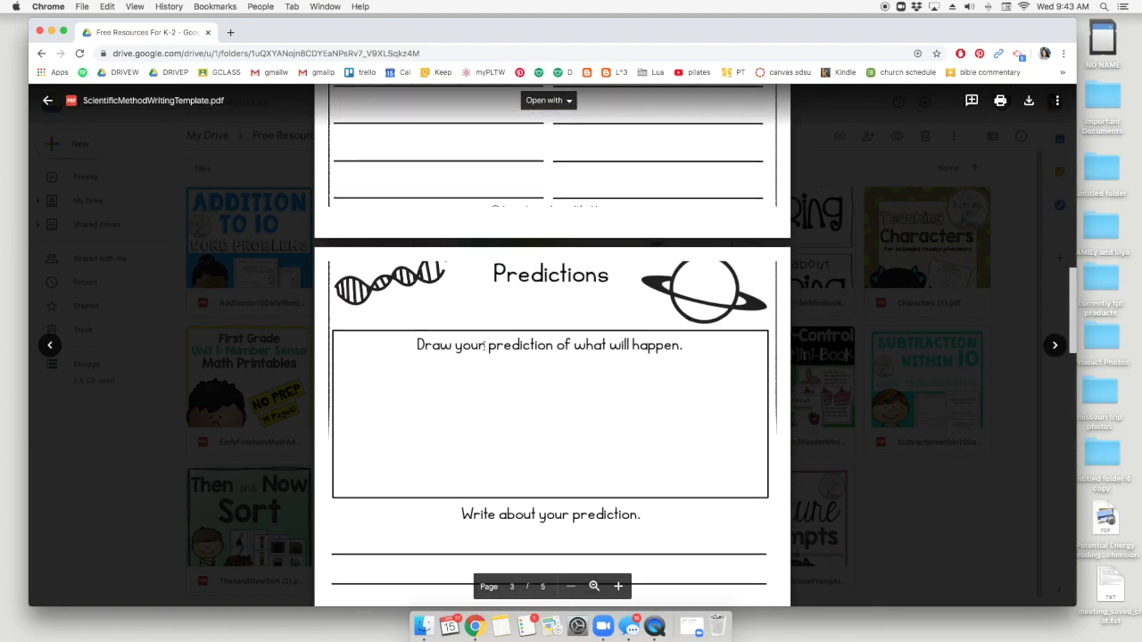
pyautogui.scroll(10, 486, 346)
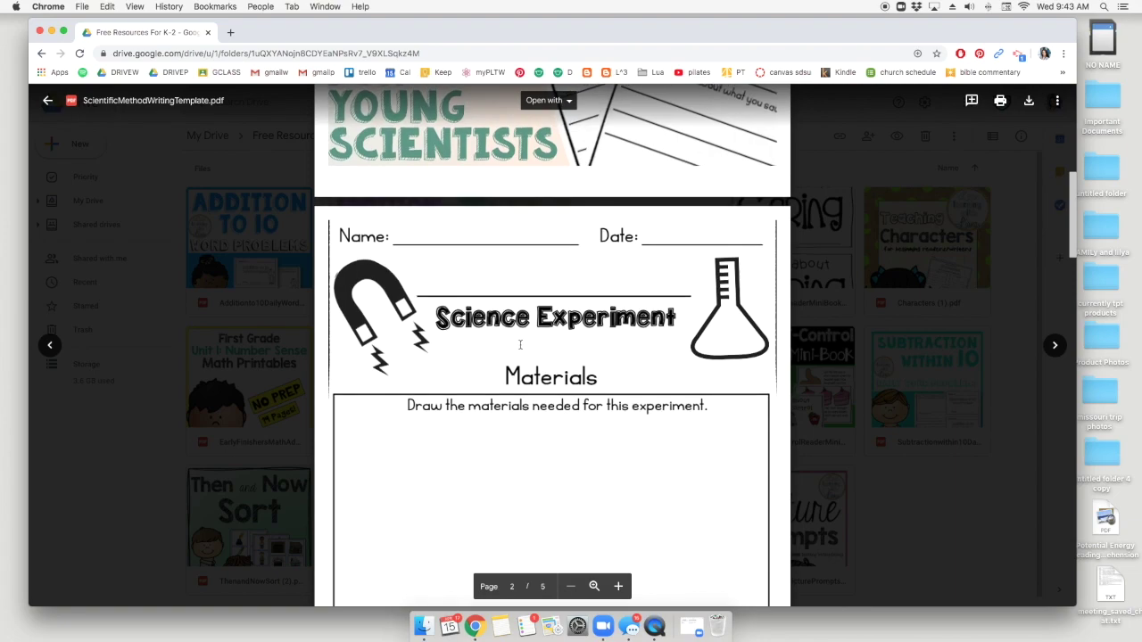
pyautogui.scroll(-3, 520, 345)
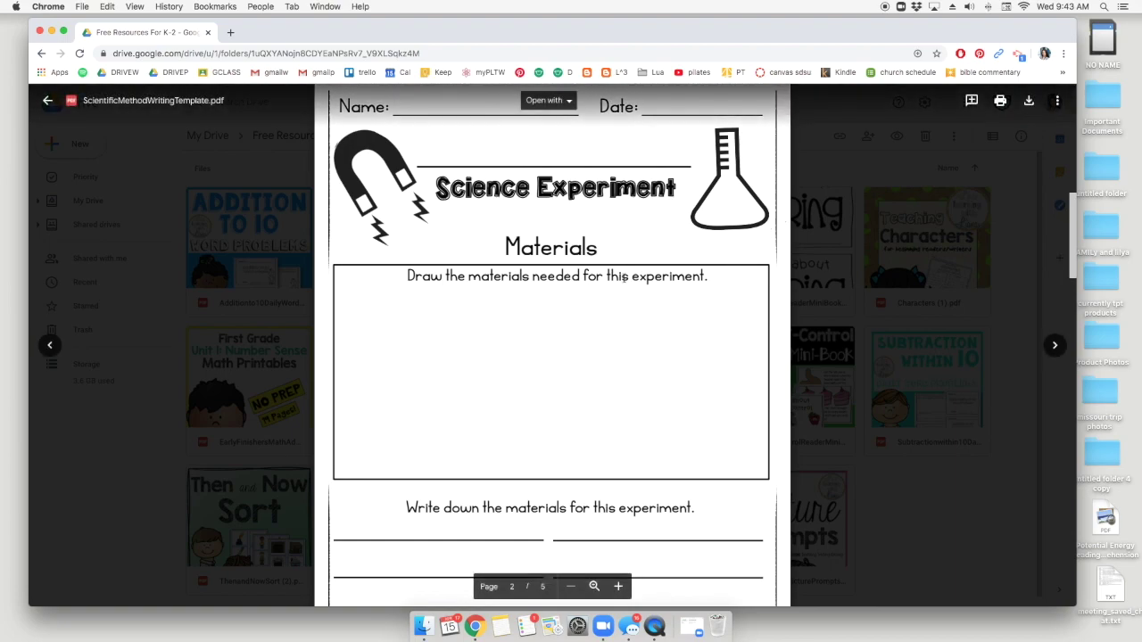
pyautogui.click(1019, 55)
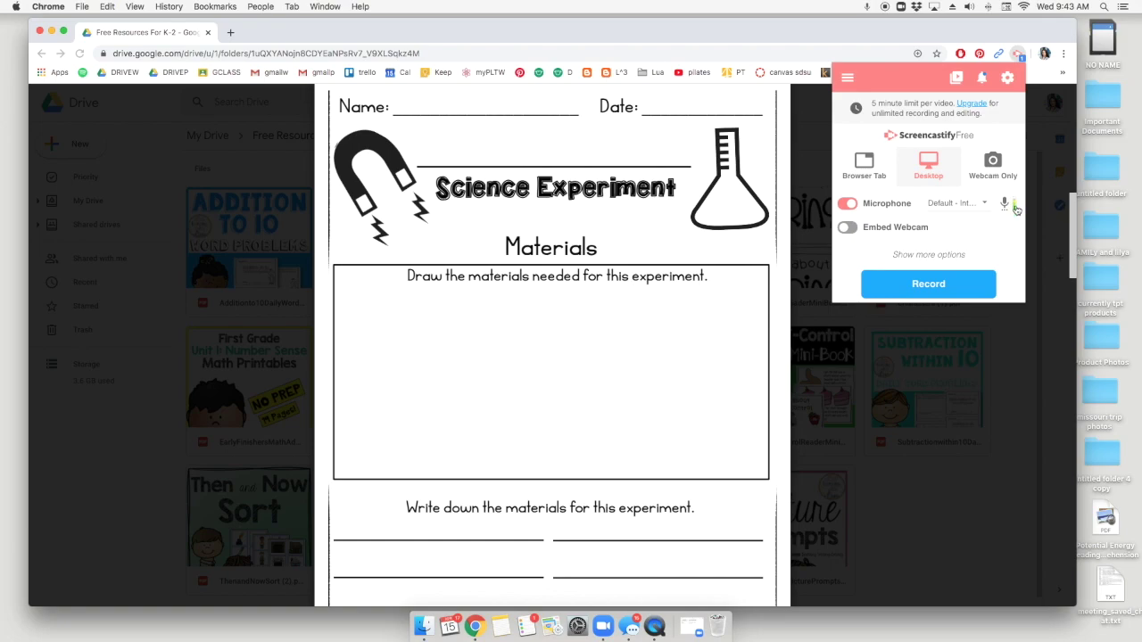
# Turn on Embed Webcam with the FaceTime HD Camera and start the desktop recording
pyautogui.click(848, 228)
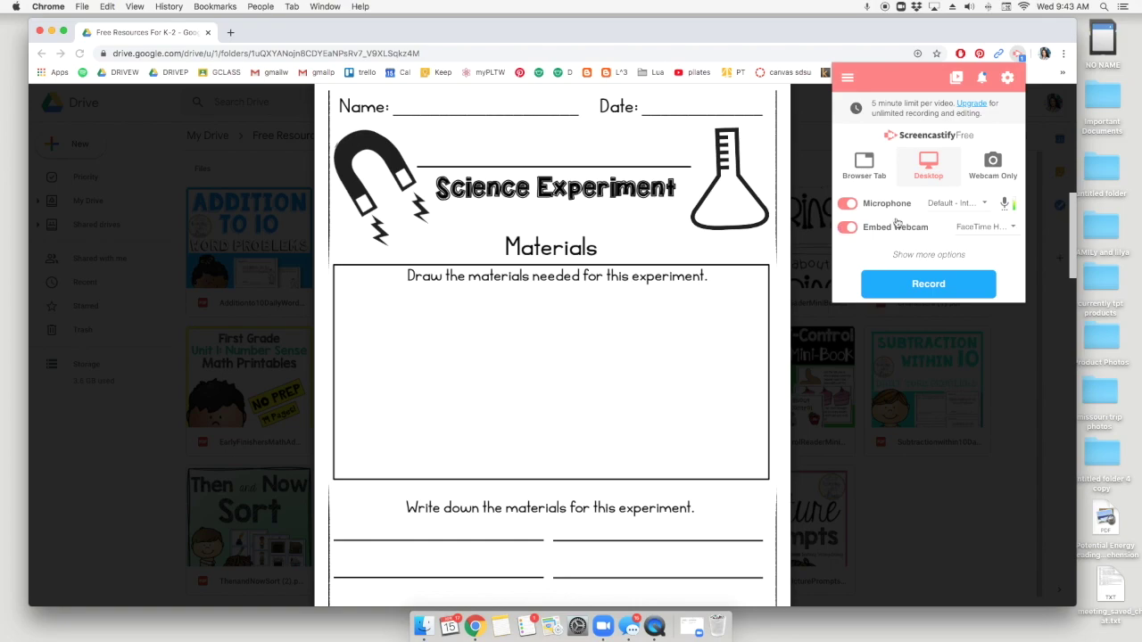
pyautogui.click(1014, 230)
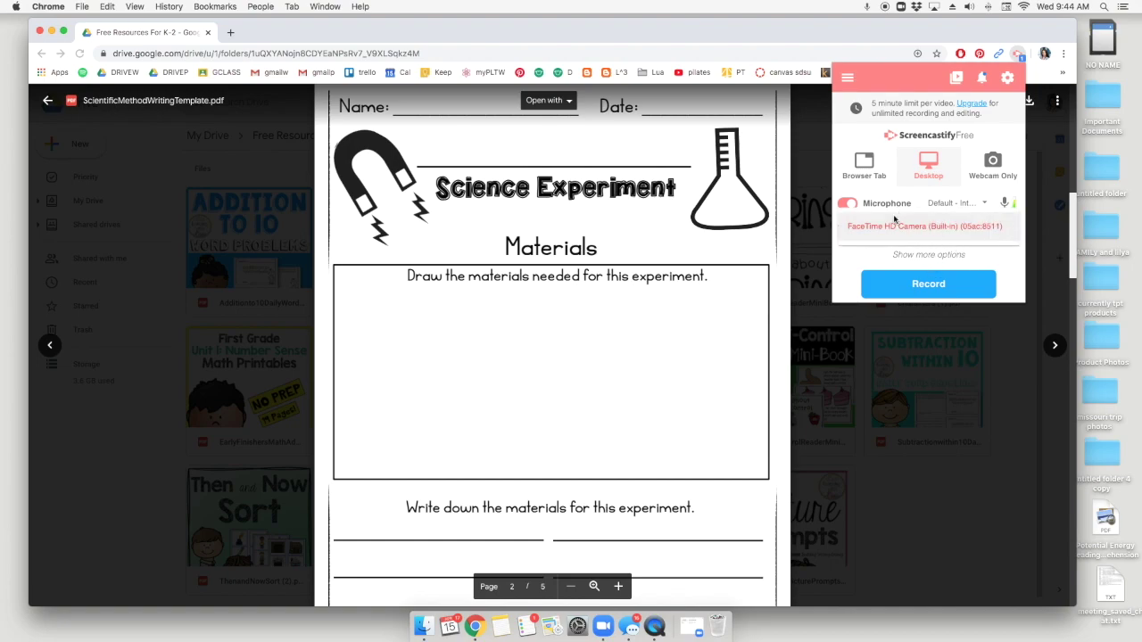
pyautogui.click(1007, 261)
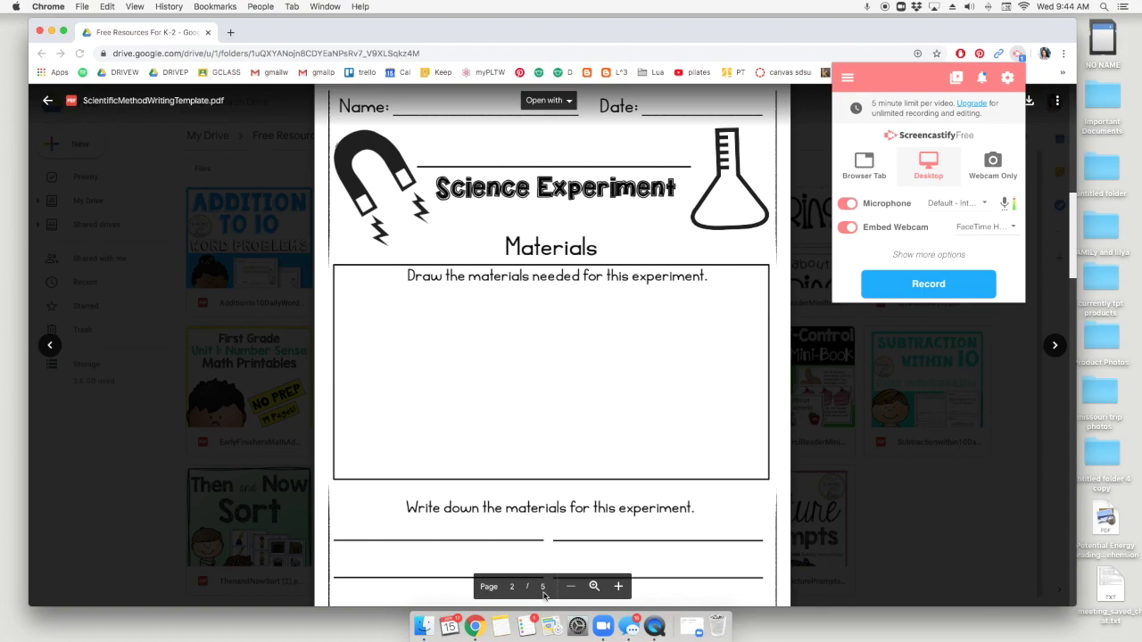
pyautogui.click(926, 283)
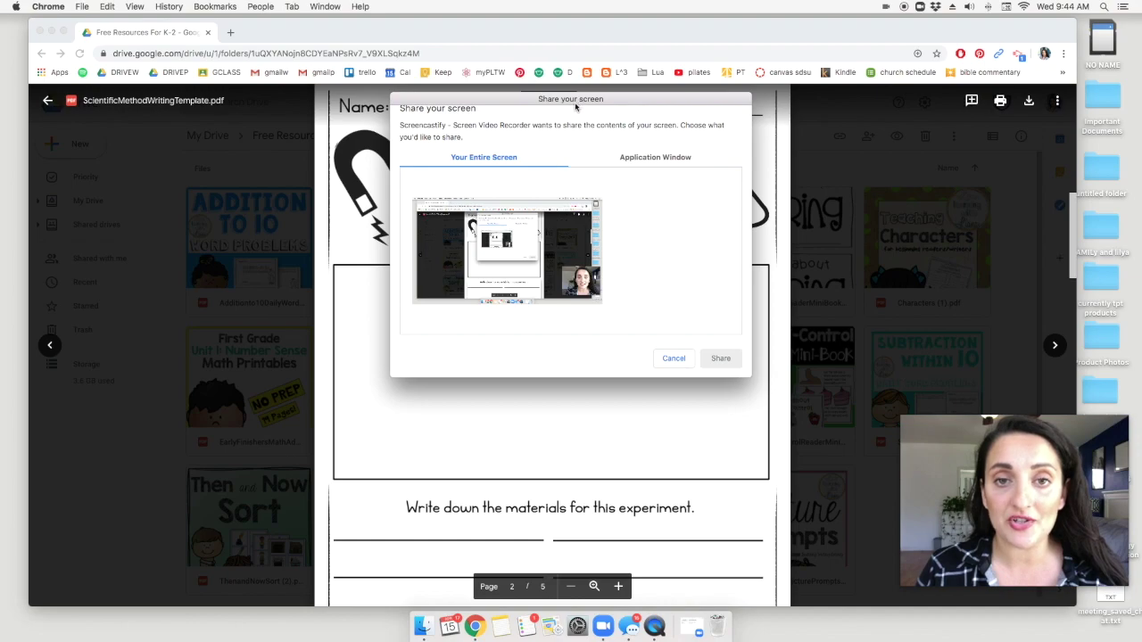
# Select Your Entire Screen in the share dialog and confirm with Share
pyautogui.click(590, 264)
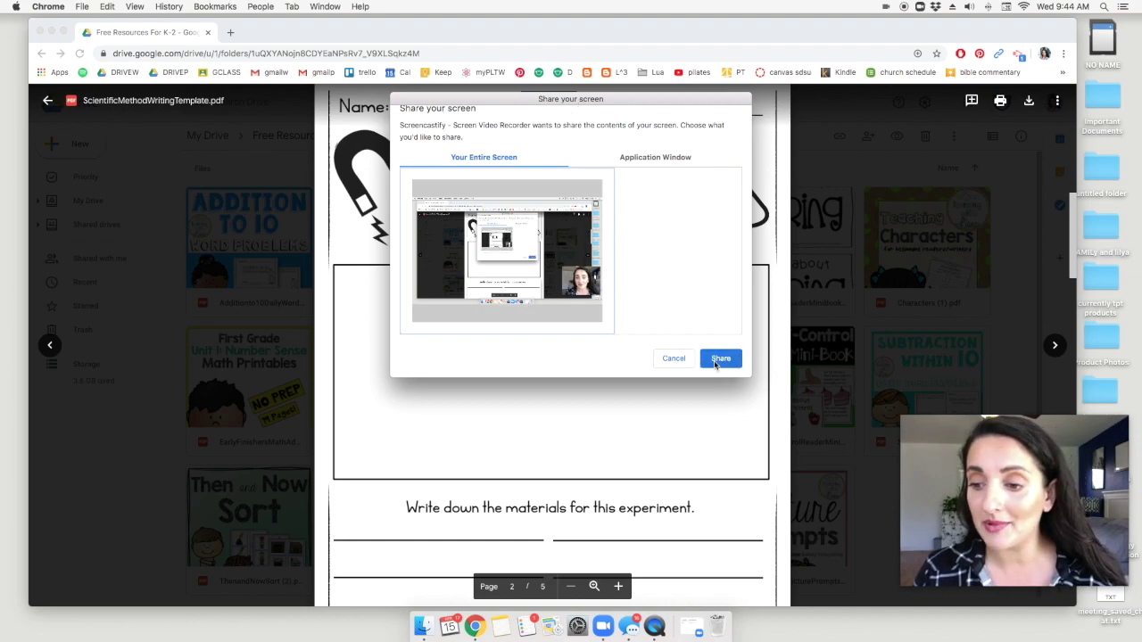
pyautogui.moveTo(1064, 529)
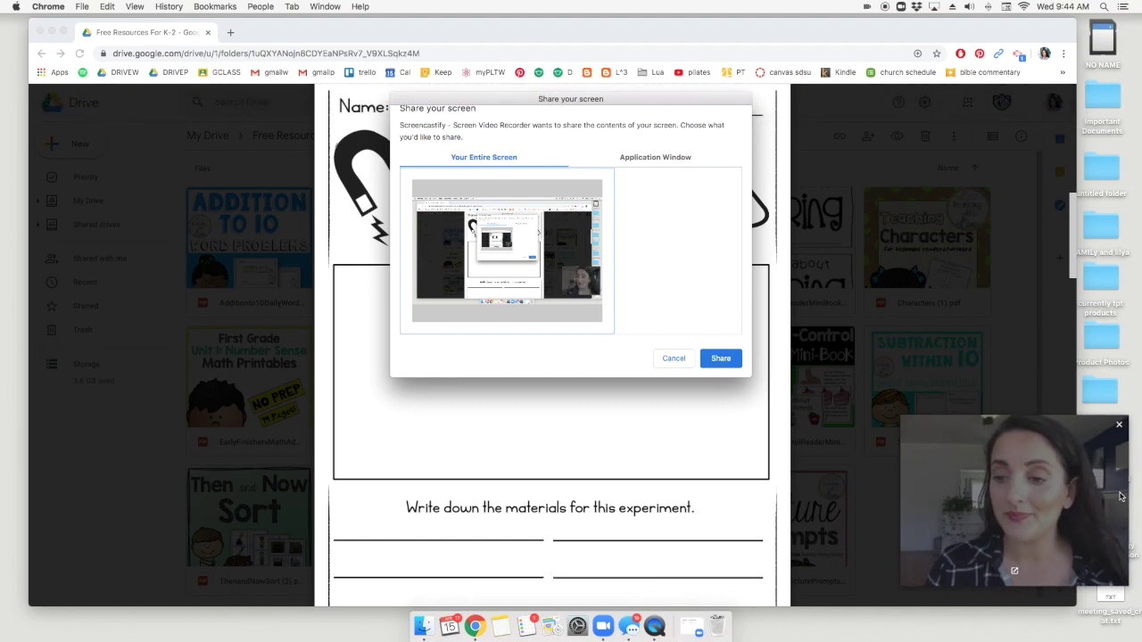
pyautogui.click(719, 359)
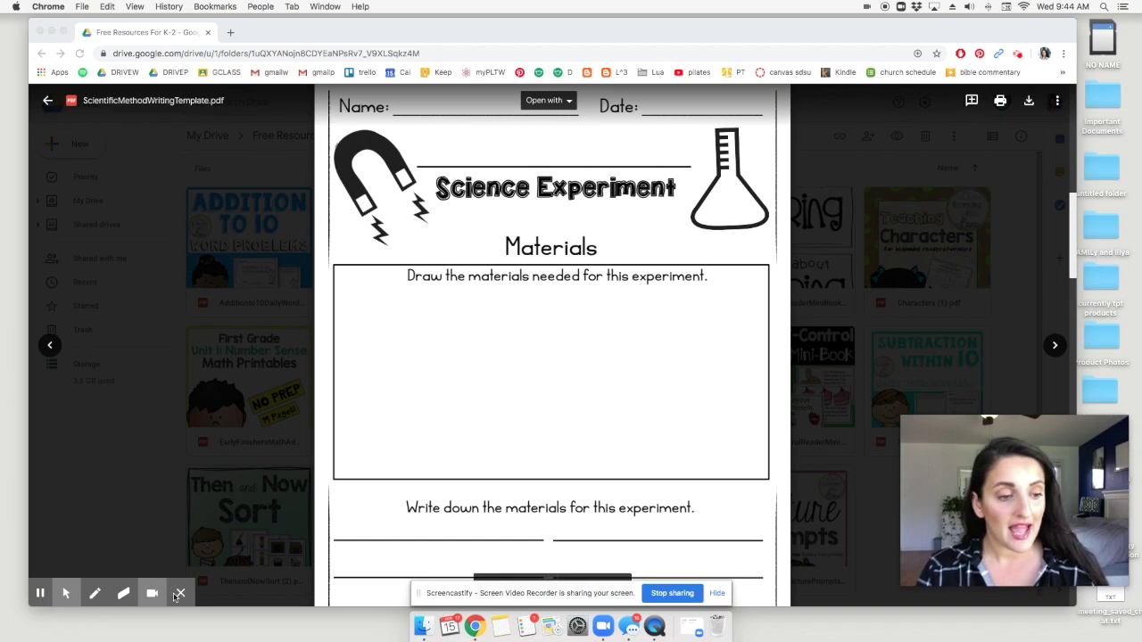
# Pause the recording using the pause button on the bottom-left annotation toolbar
pyautogui.moveTo(43, 595)
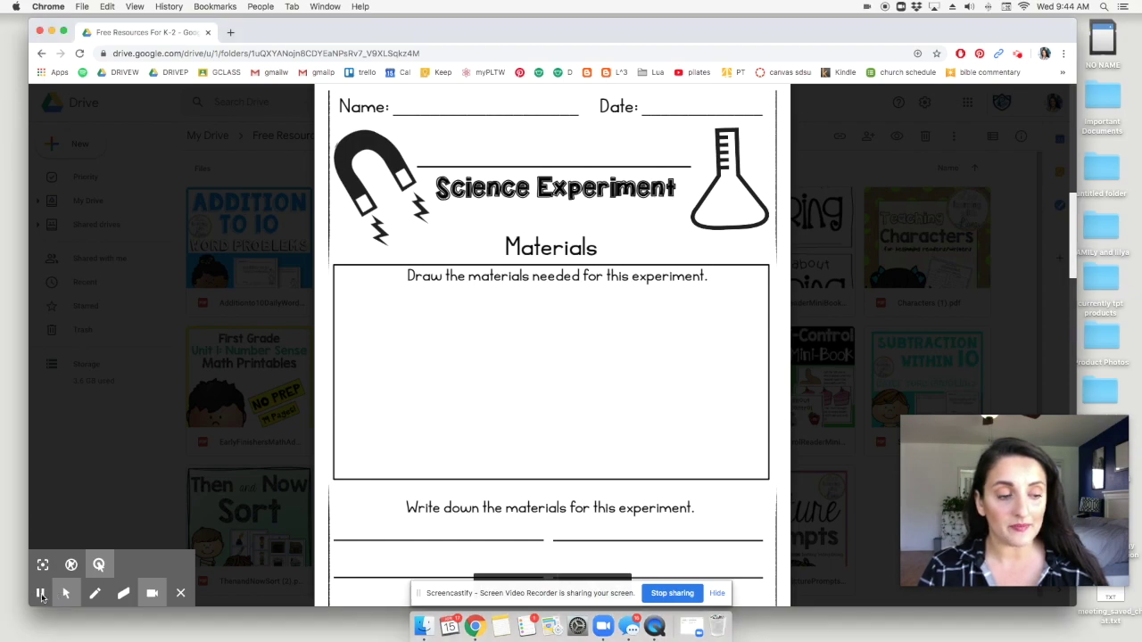
pyautogui.click(40, 593)
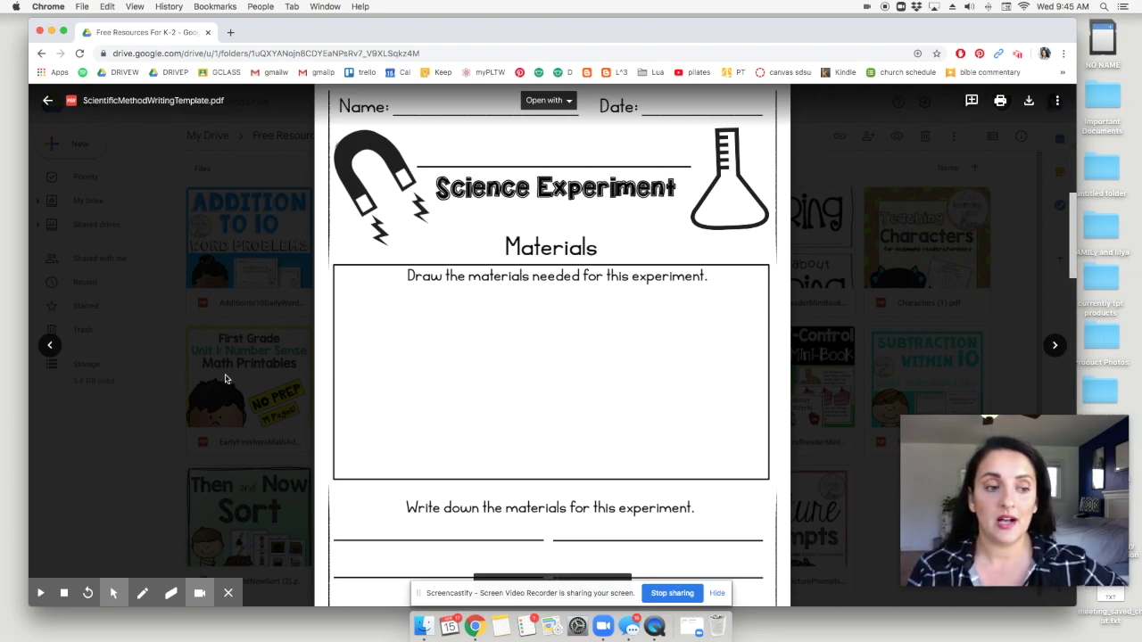
pyautogui.scroll(1, 247, 434)
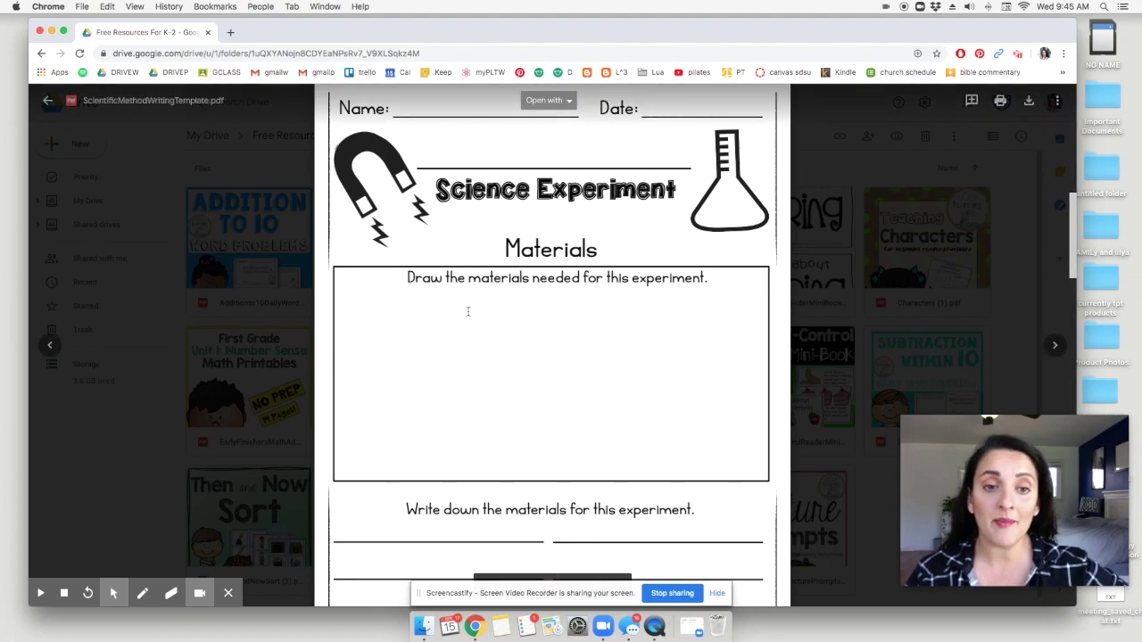
pyautogui.moveTo(67, 597)
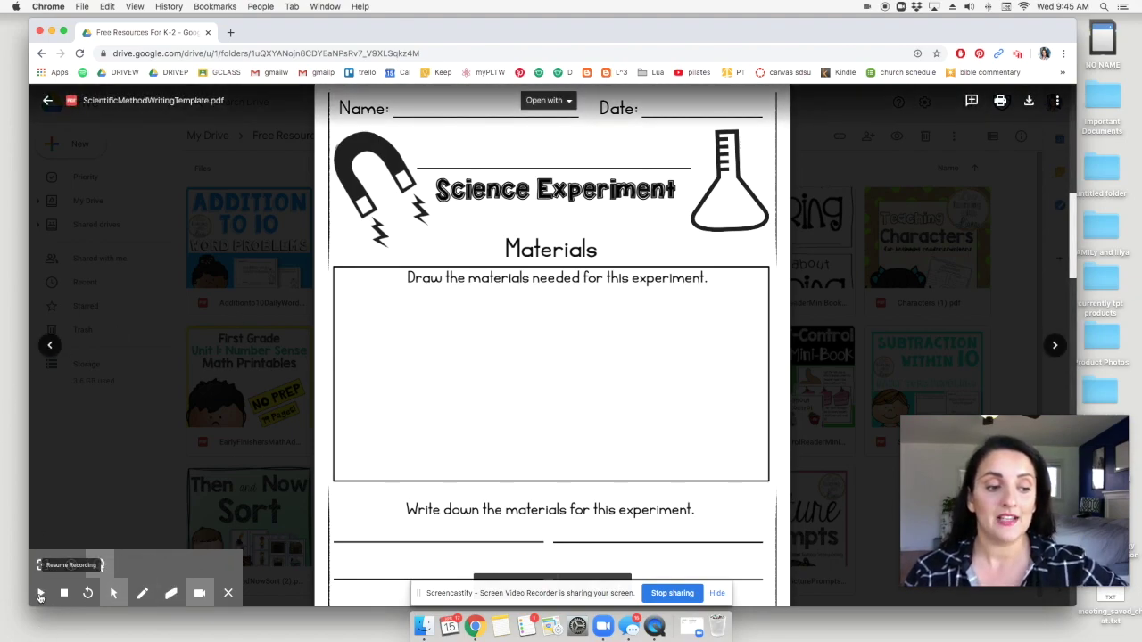
# Resume recording, scroll the worksheet to the Procedures section, and switch on the pen tool
pyautogui.click(40, 595)
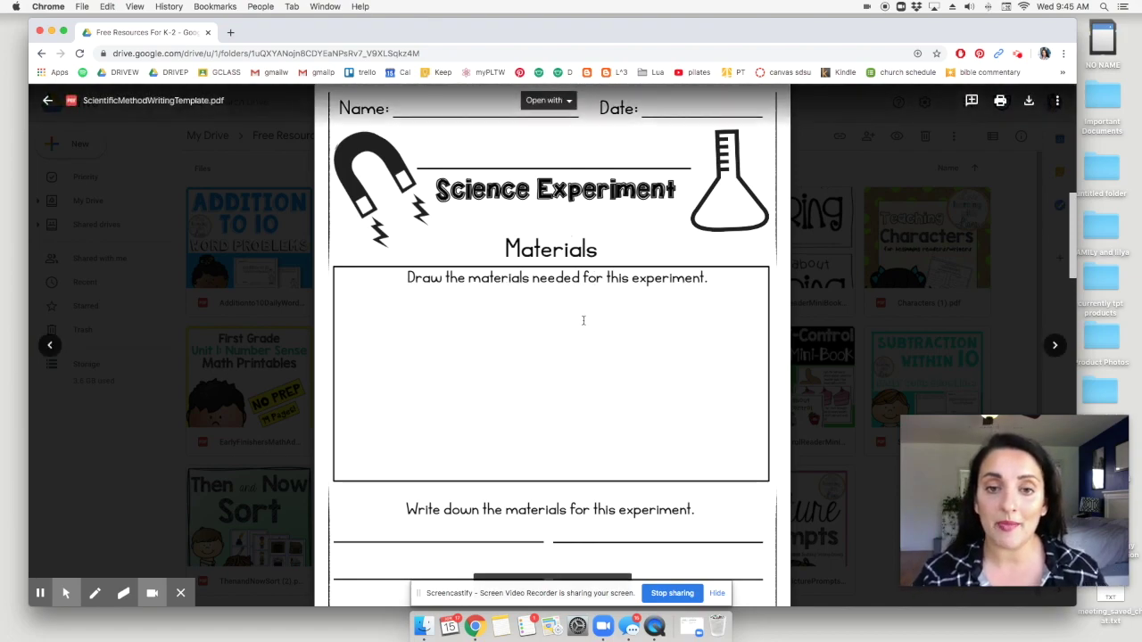
pyautogui.scroll(-2, 583, 320)
pyautogui.scroll(-8, 584, 320)
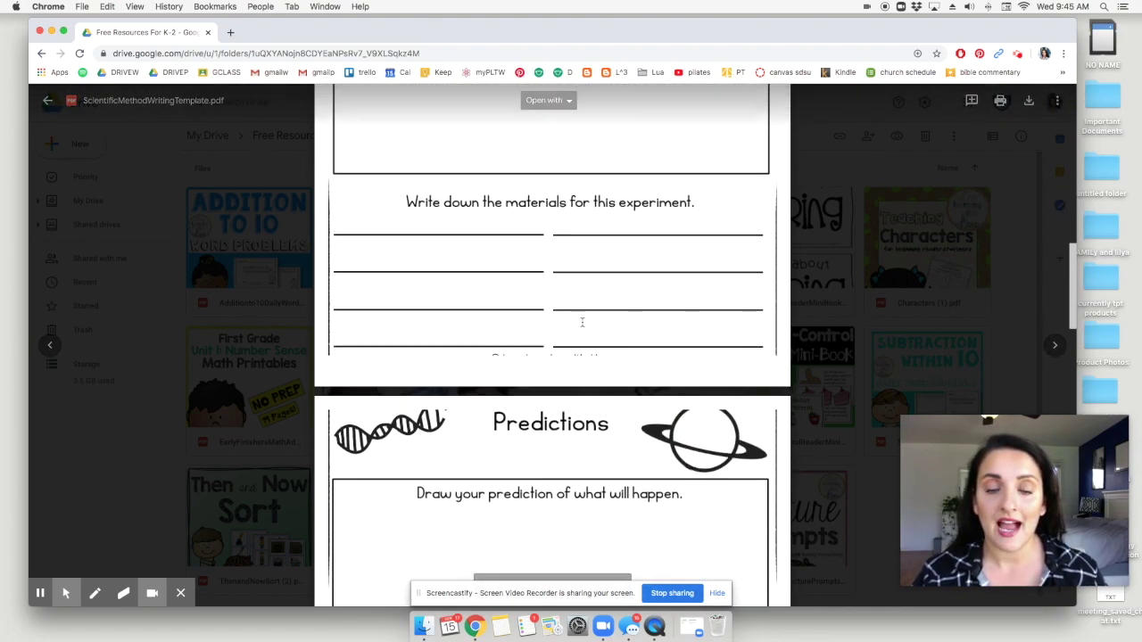
pyautogui.scroll(-4, 583, 325)
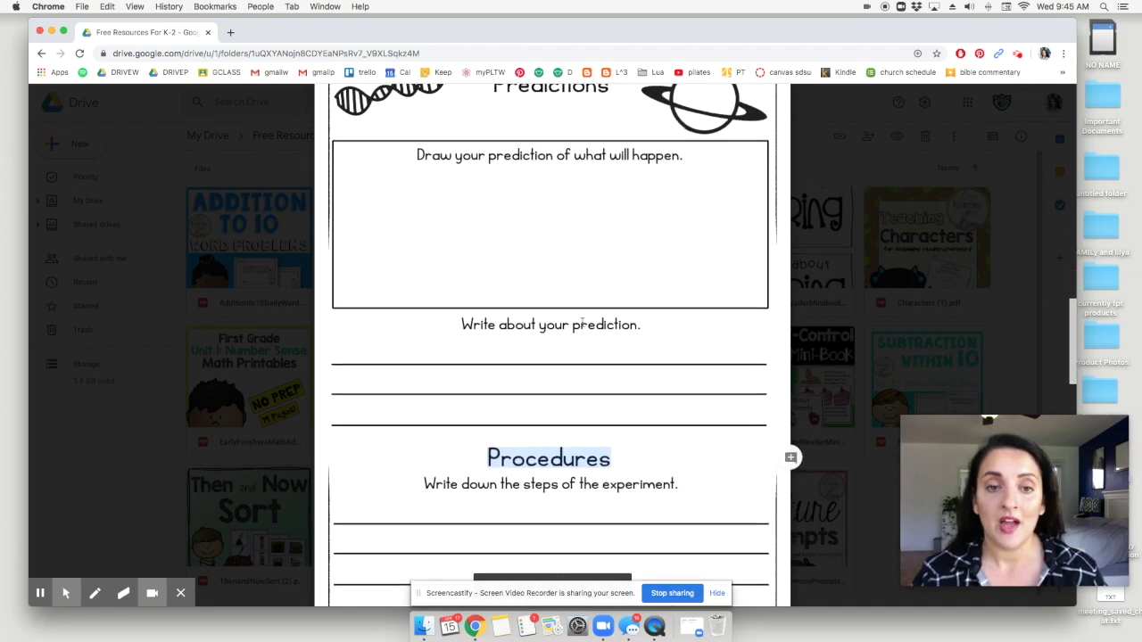
pyautogui.scroll(-4, 583, 324)
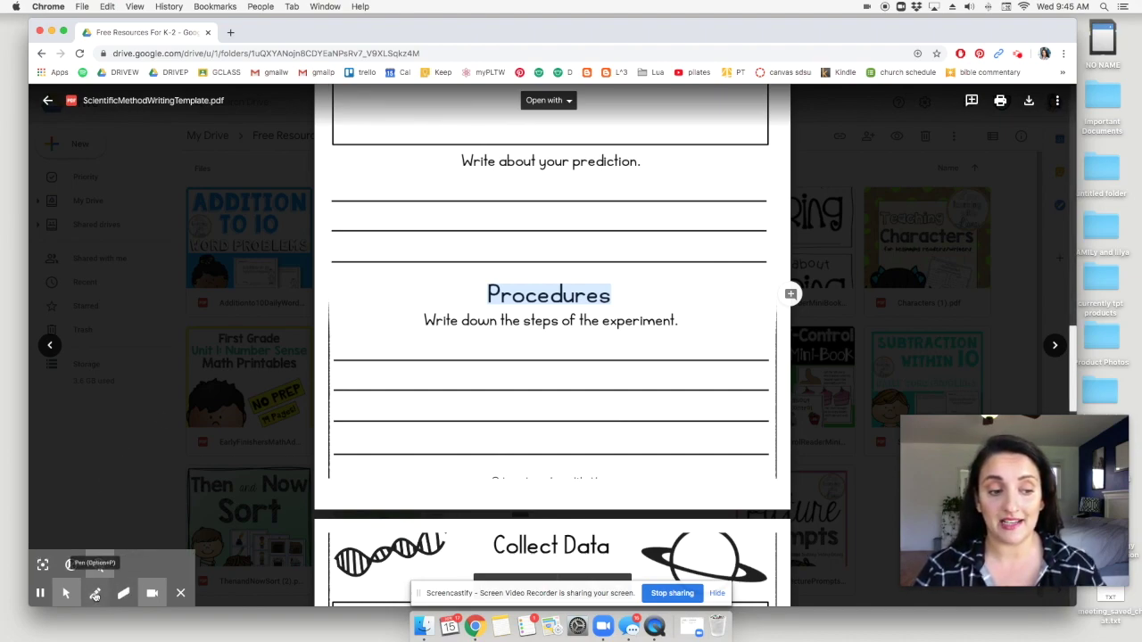
pyautogui.click(95, 595)
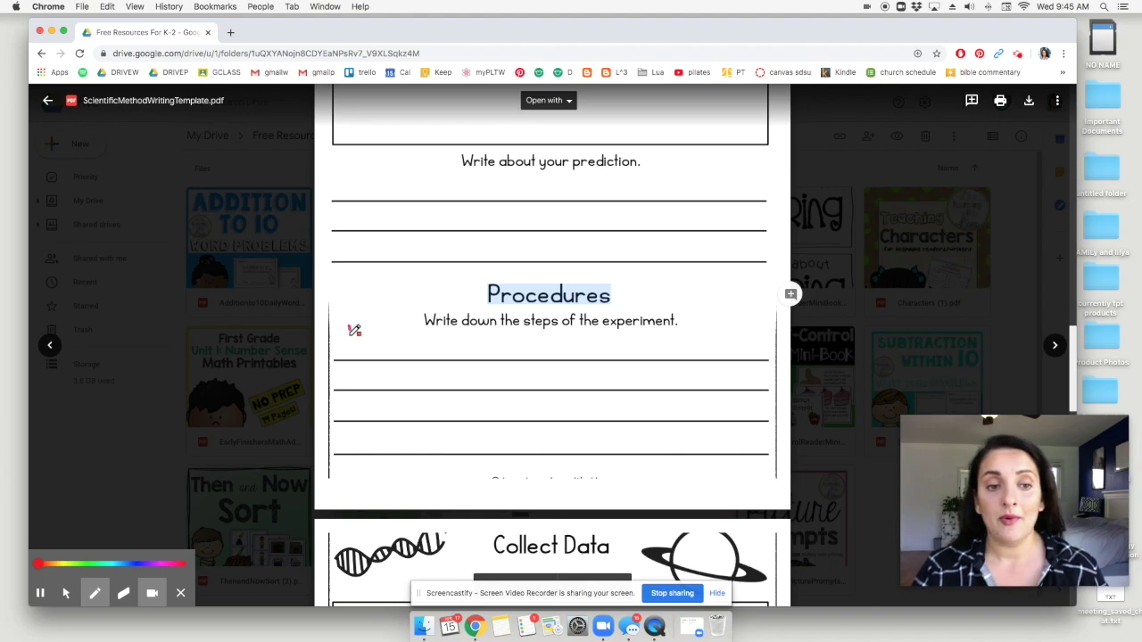
# Write red numbers 1. through 4. on the Procedures lines
pyautogui.moveTo(350, 327); pyautogui.dragTo(350, 354)
pyautogui.click(364, 351)
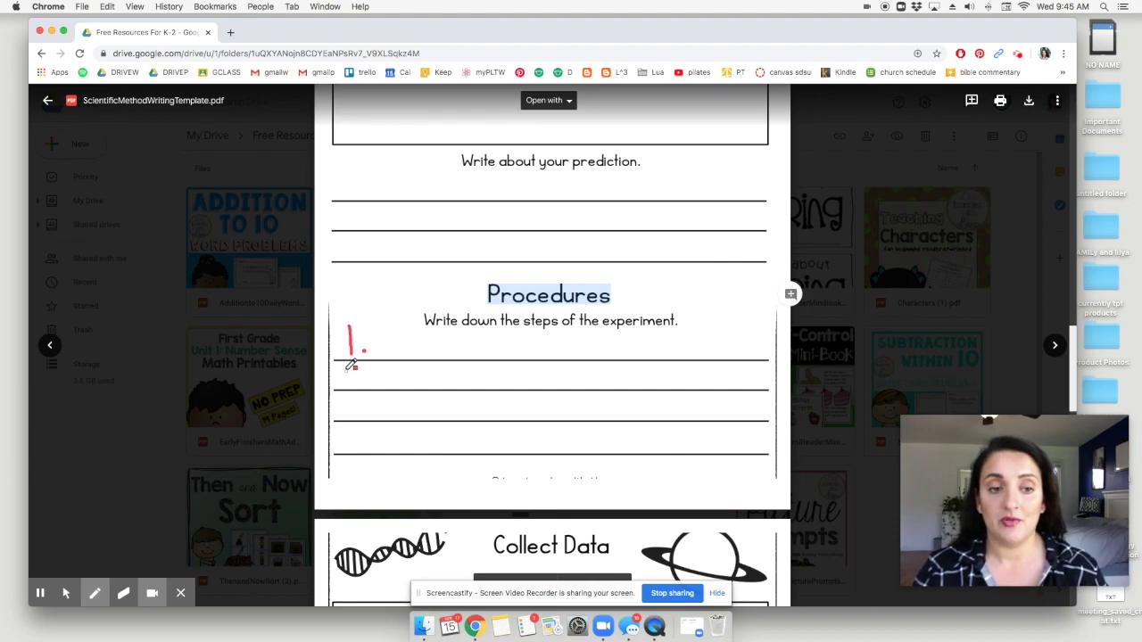
pyautogui.moveTo(340, 372)
pyautogui.mouseDown()
pyautogui.moveTo(372, 384)
pyautogui.moveTo(345, 416)
pyautogui.moveTo(367, 415)
pyautogui.moveTo(362, 447)
pyautogui.mouseUp()
pyautogui.click(375, 382)
pyautogui.click(367, 412)
pyautogui.click(374, 443)
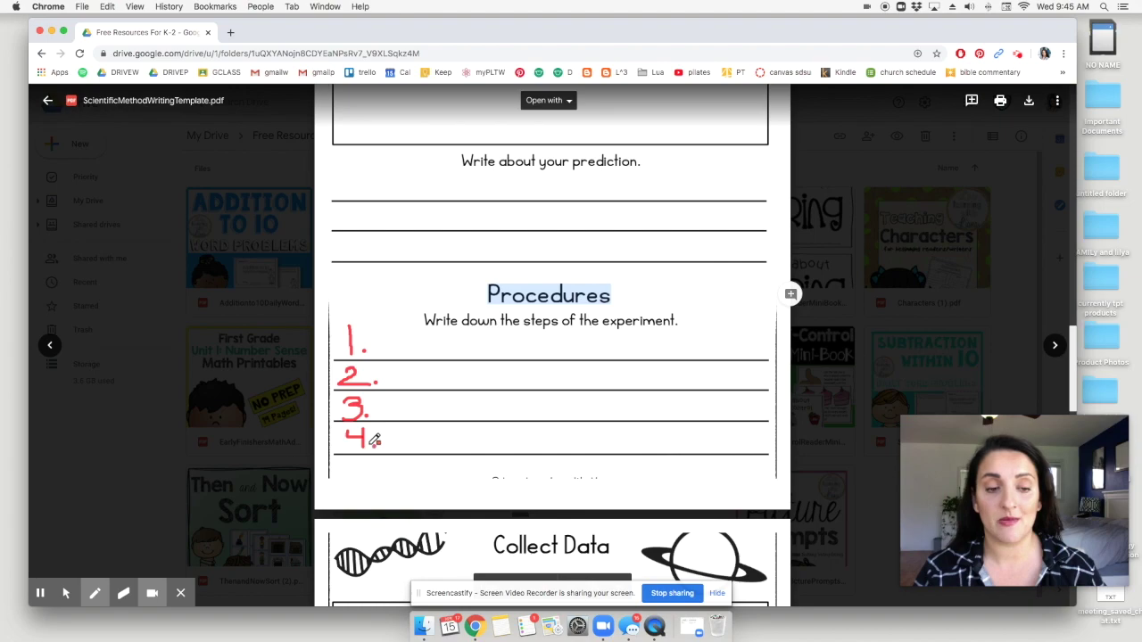
# Draw red dots and a wavy red line after step 1
pyautogui.click(381, 336)
pyautogui.click(388, 336)
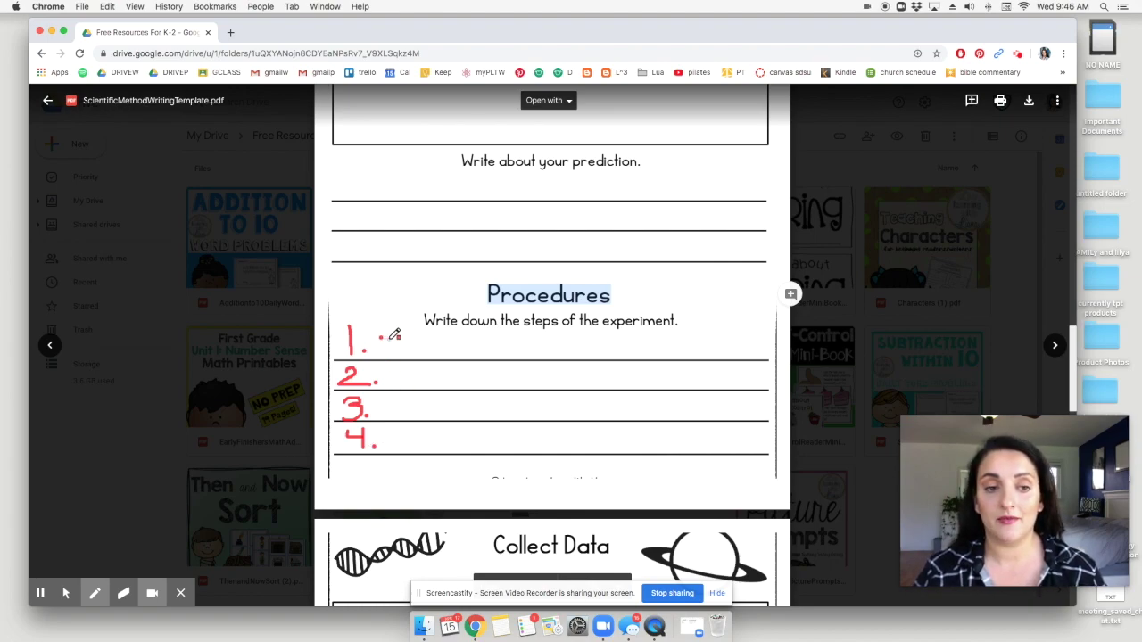
pyautogui.click(400, 337)
pyautogui.moveTo(409, 341); pyautogui.dragTo(562, 338)
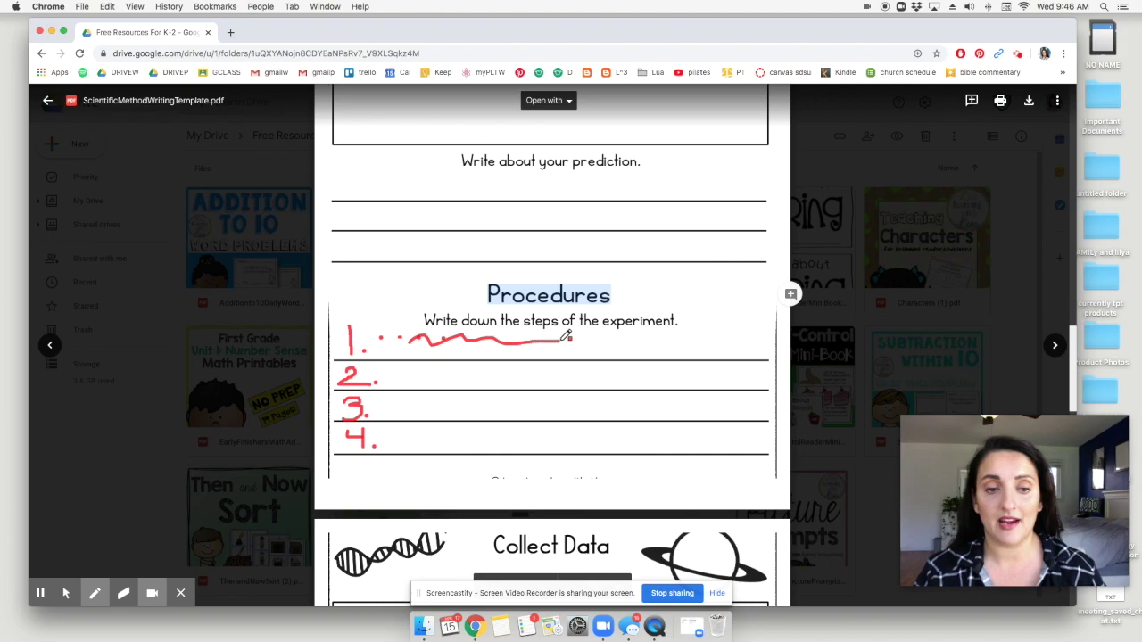
# Erase the red squiggle after step 1 with the eraser, then pause the recording
pyautogui.moveTo(127, 604)
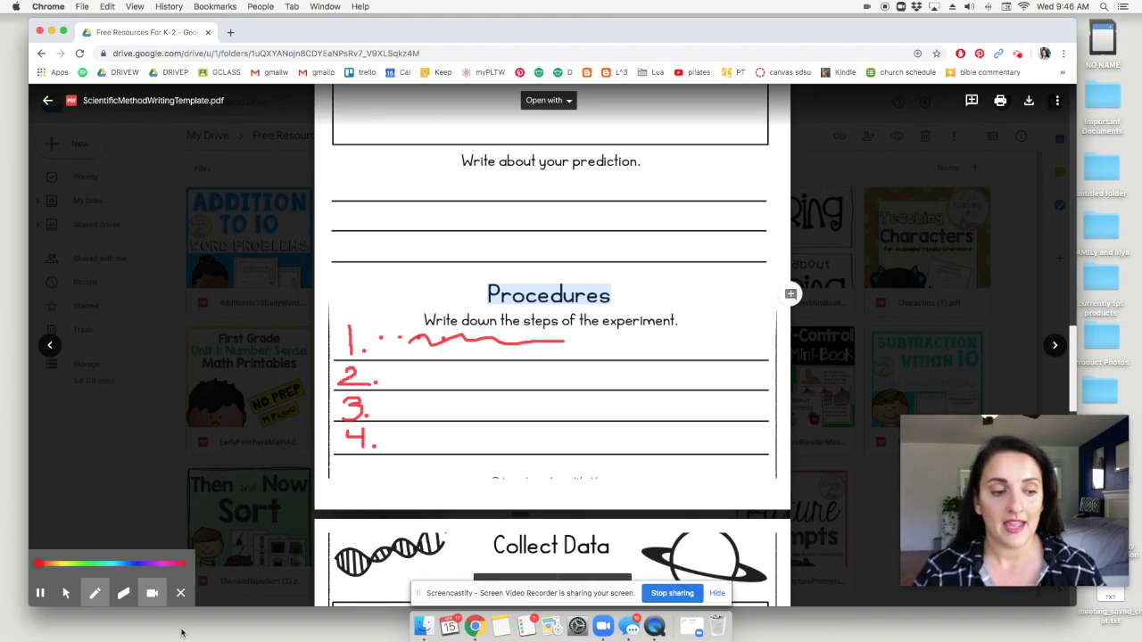
pyautogui.click(123, 594)
pyautogui.moveTo(556, 337); pyautogui.dragTo(374, 338)
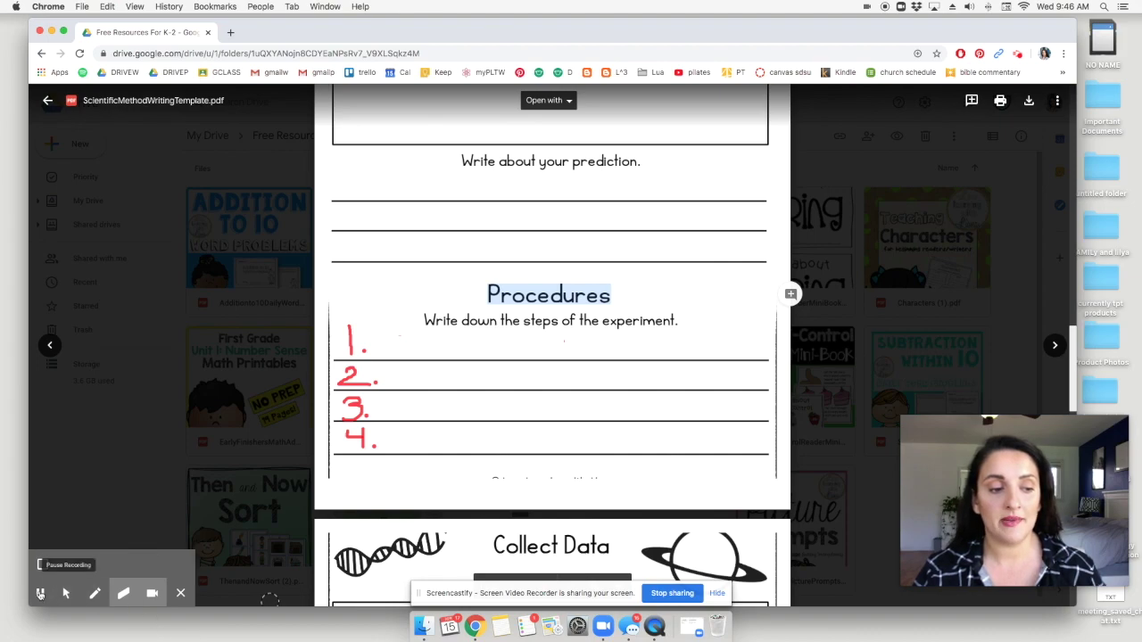
pyautogui.click(40, 594)
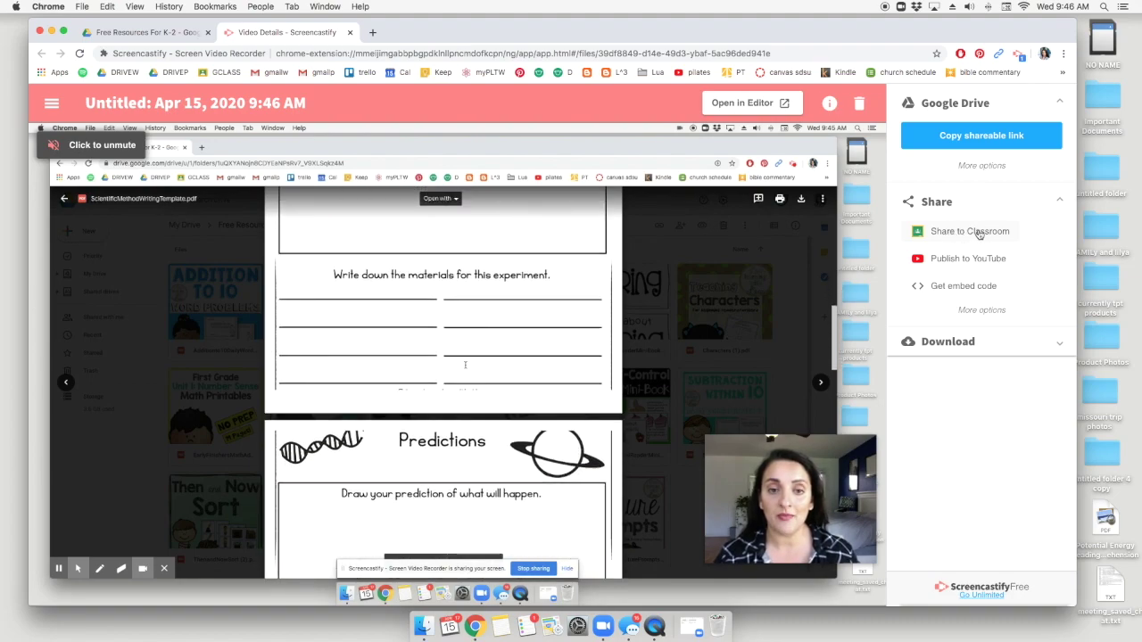
pyautogui.moveTo(585, 427)
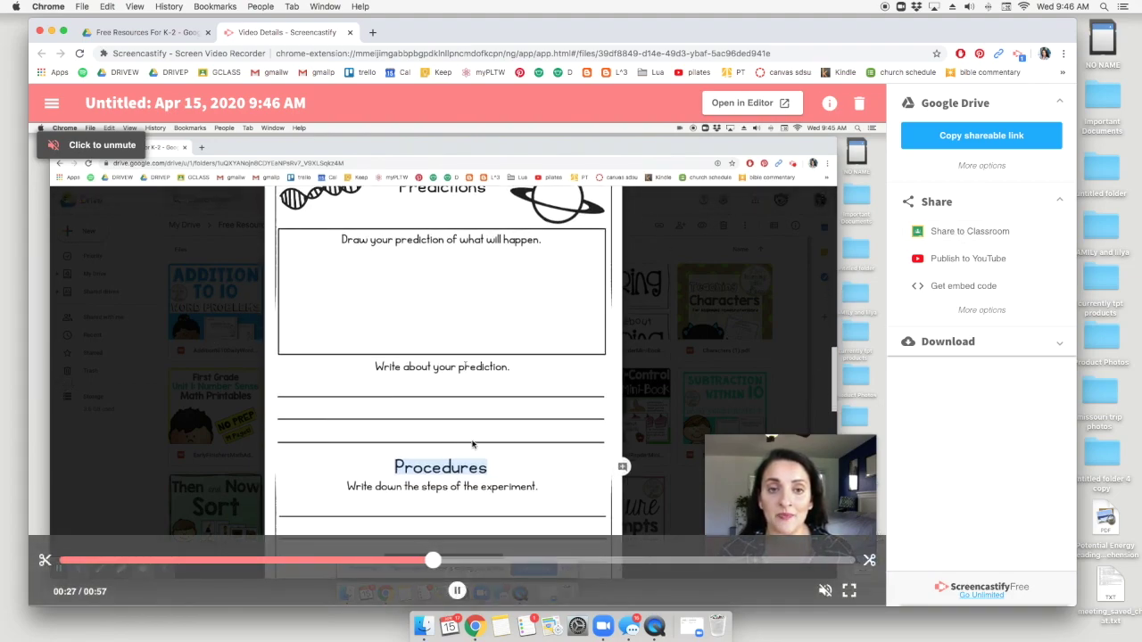
pyautogui.click(867, 559)
pyautogui.moveTo(840, 562); pyautogui.dragTo(864, 575)
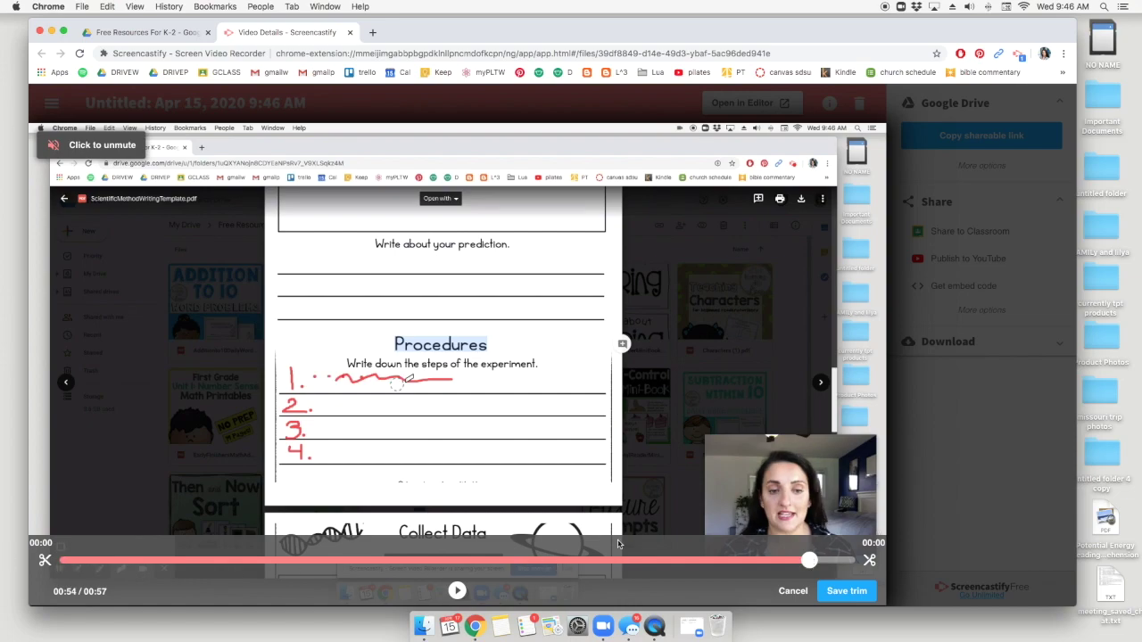
pyautogui.moveTo(52, 564); pyautogui.dragTo(666, 570)
pyautogui.click(792, 590)
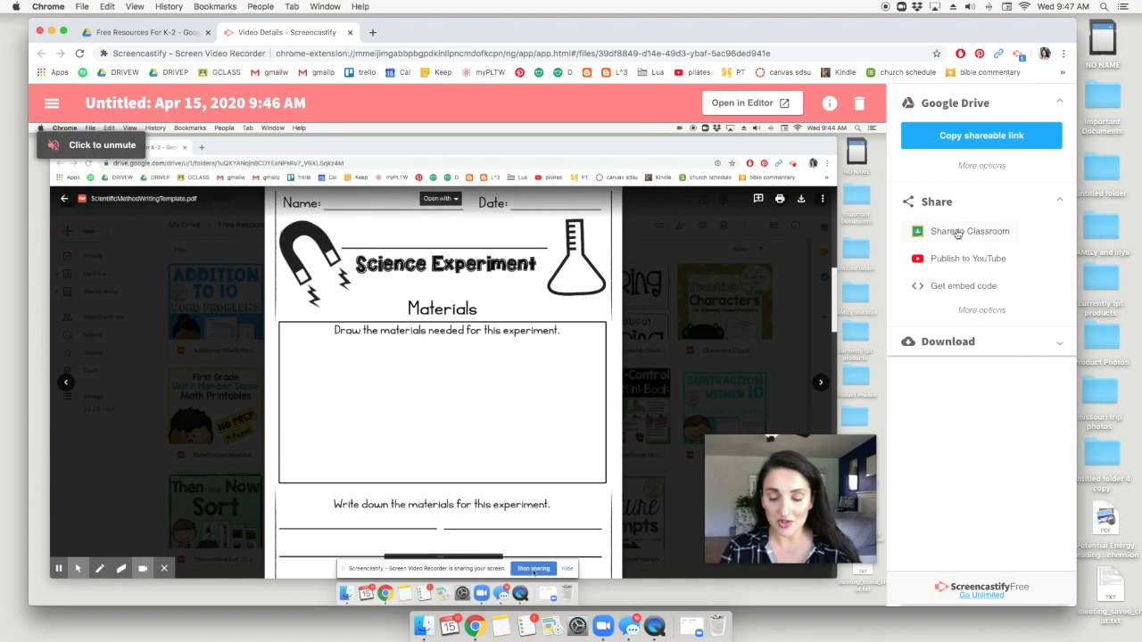
pyautogui.click(962, 231)
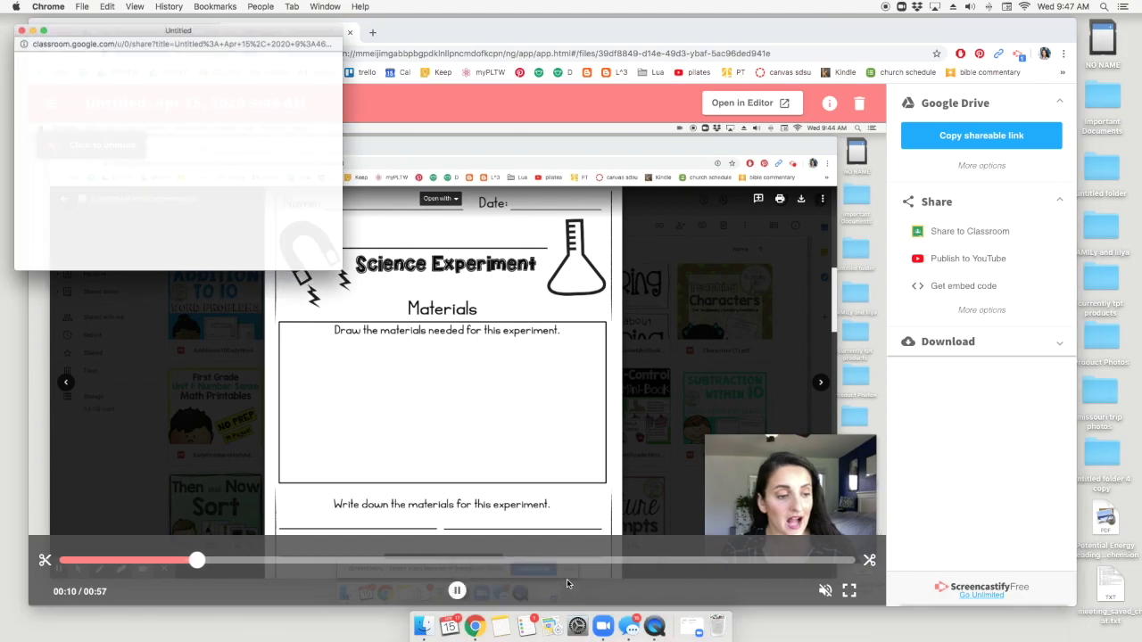
# Move the Classroom sharing popup to the screen centre and open the class chooser
pyautogui.moveTo(120, 20); pyautogui.dragTo(482, 145)
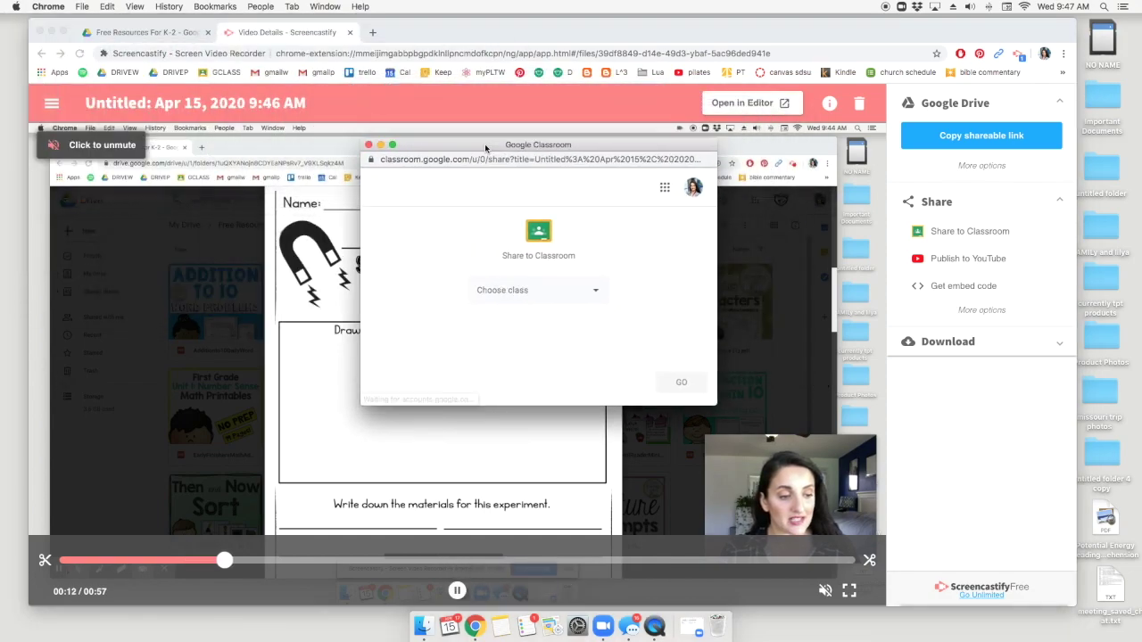
pyautogui.click(592, 290)
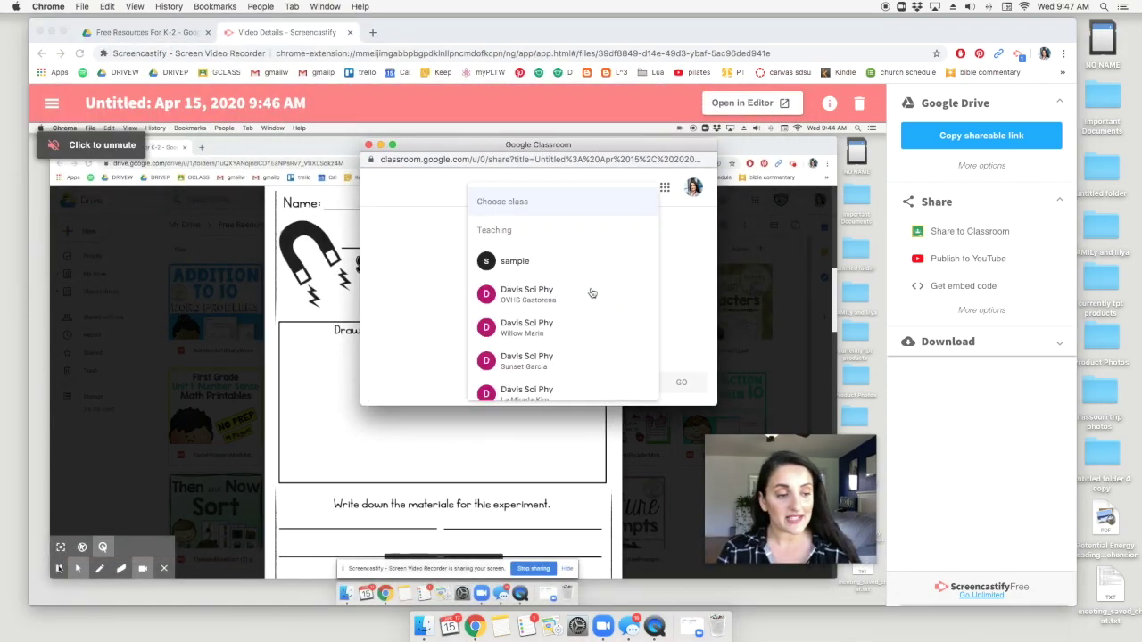
pyautogui.click(694, 187)
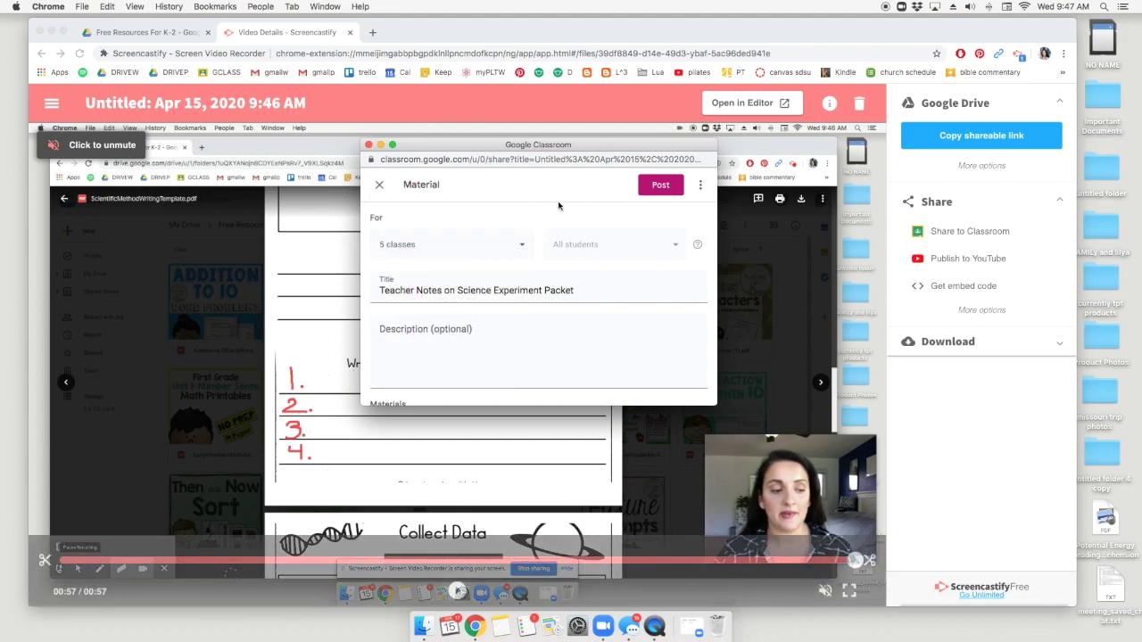
# Set the topic to Science Week 1, then view and dismiss the extra options beside Post
pyautogui.click(521, 354)
pyautogui.scroll(-3, 533, 349)
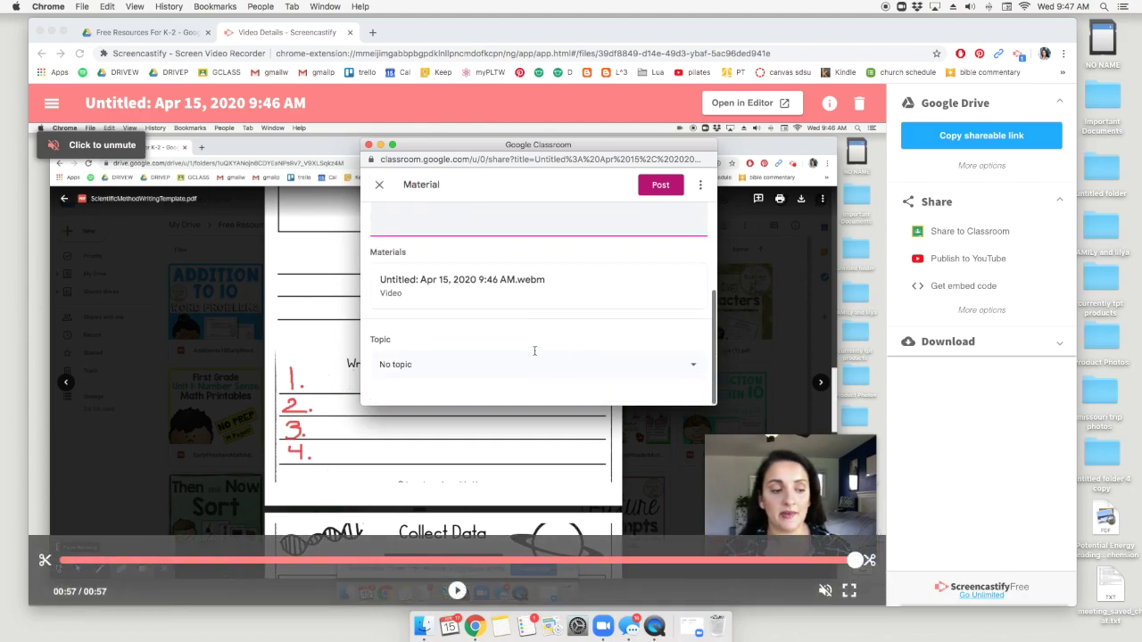
pyautogui.click(462, 365)
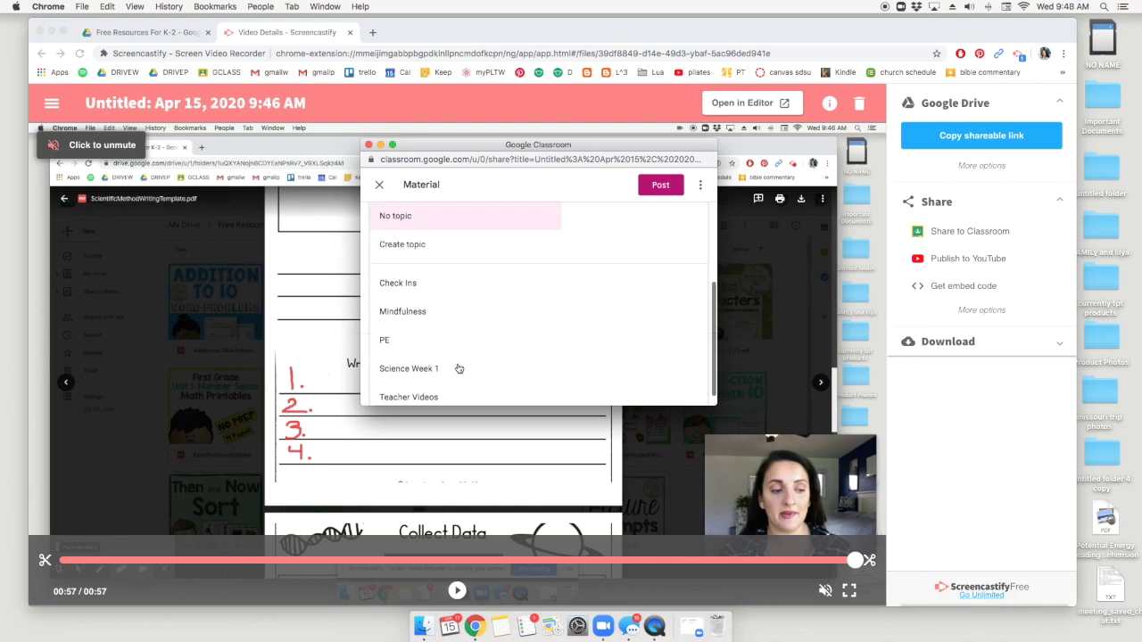
pyautogui.click(437, 369)
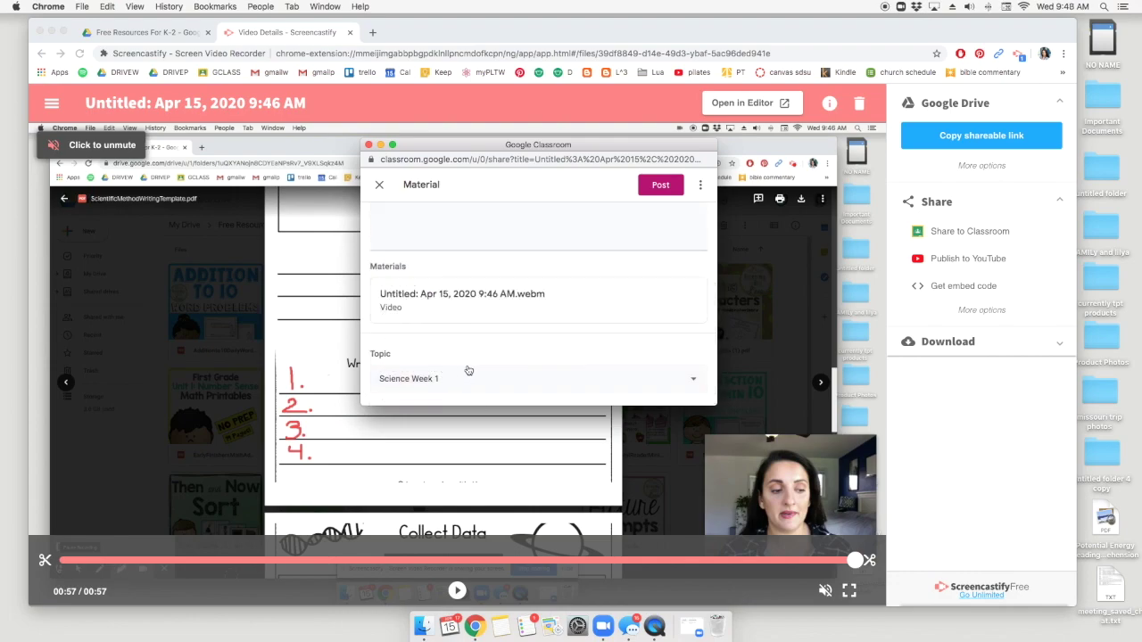
pyautogui.scroll(-1, 496, 362)
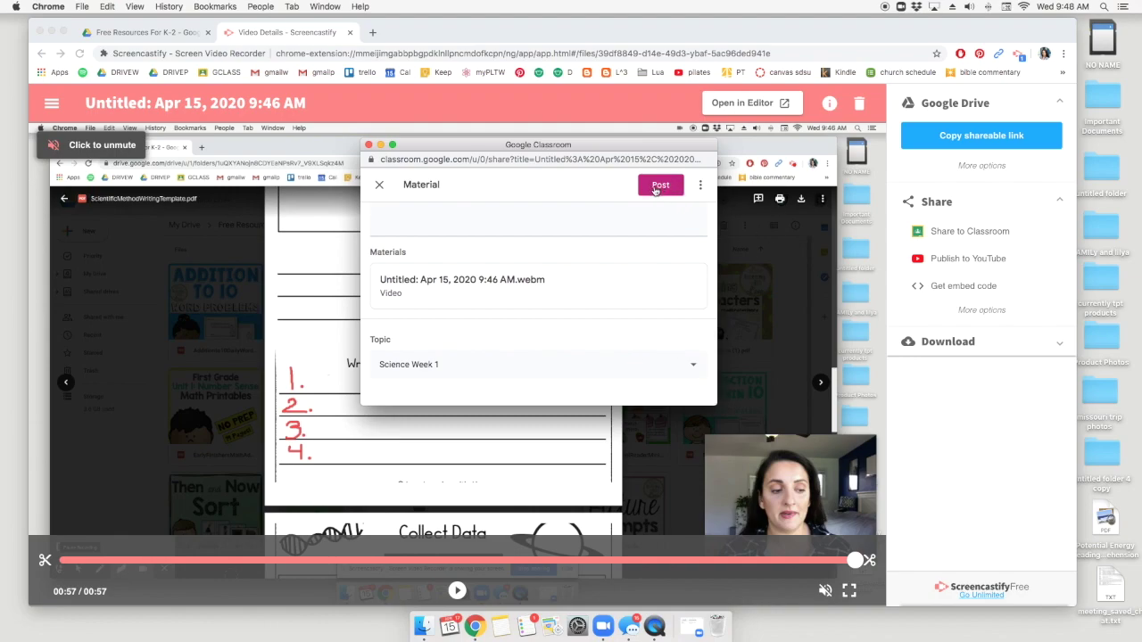
pyautogui.click(700, 186)
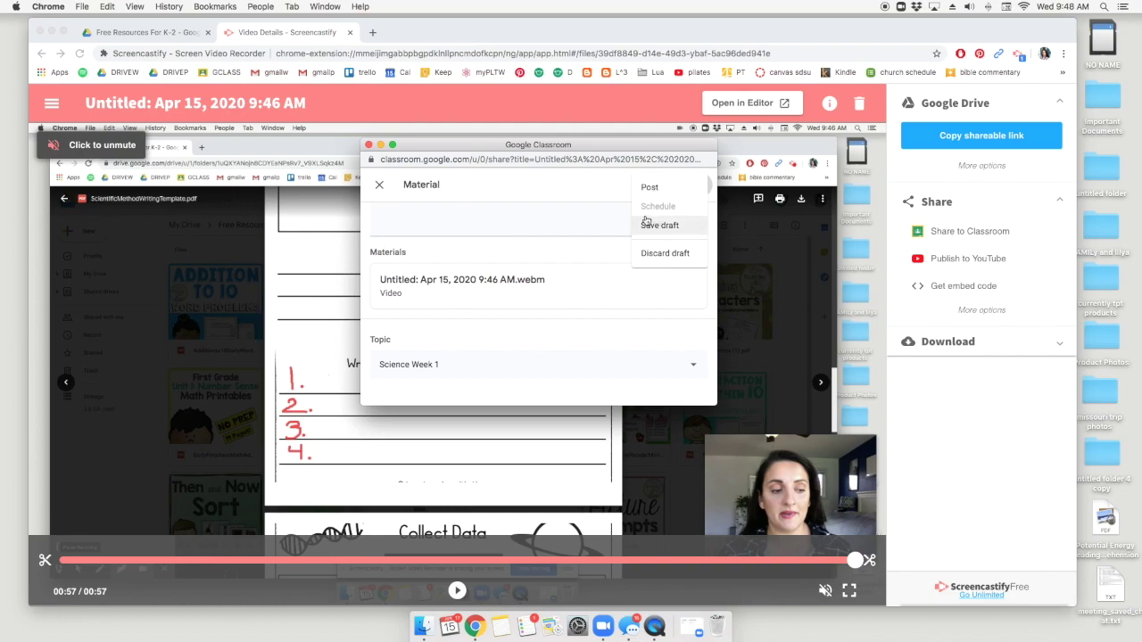
pyautogui.click(620, 193)
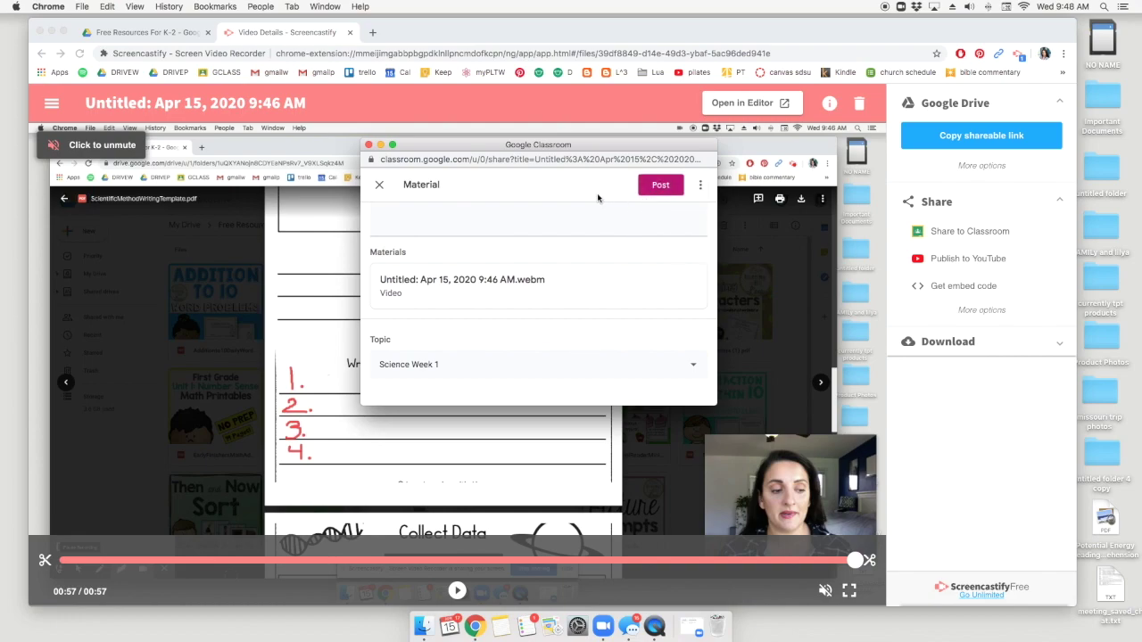
# Close the Google Classroom popup to return to the 00:57 video's details page
pyautogui.click(369, 146)
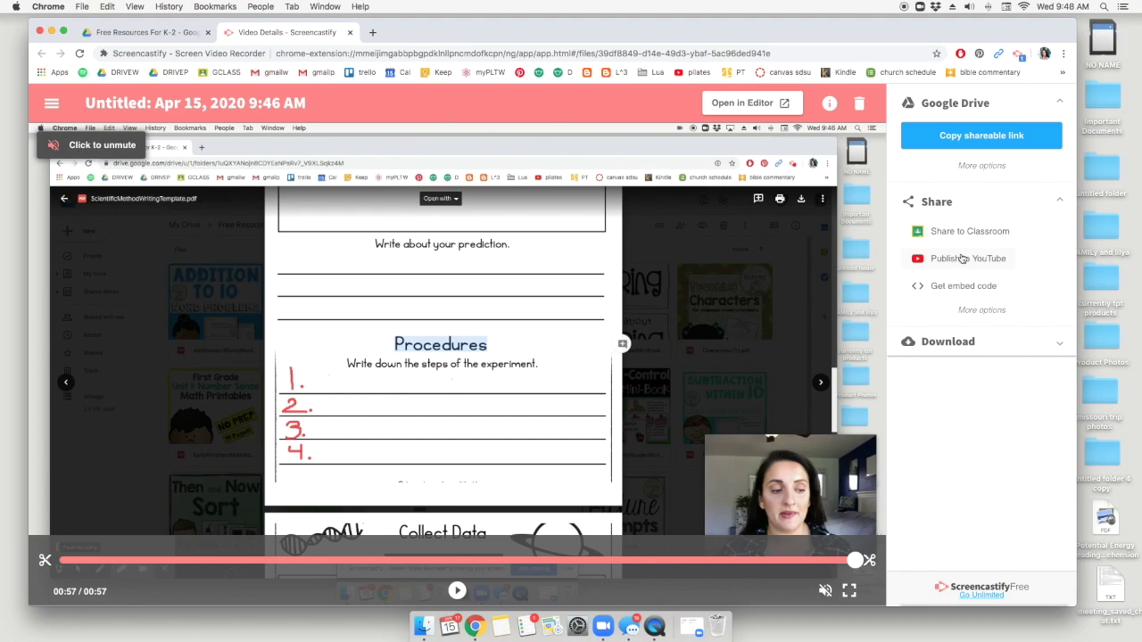
pyautogui.click(957, 261)
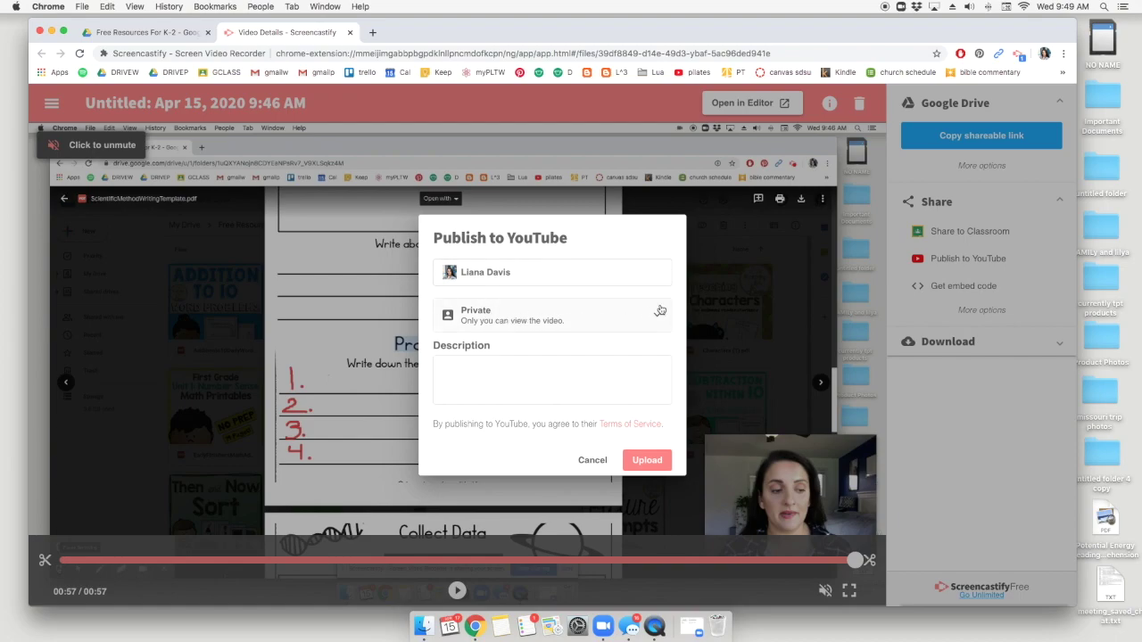
pyautogui.click(524, 274)
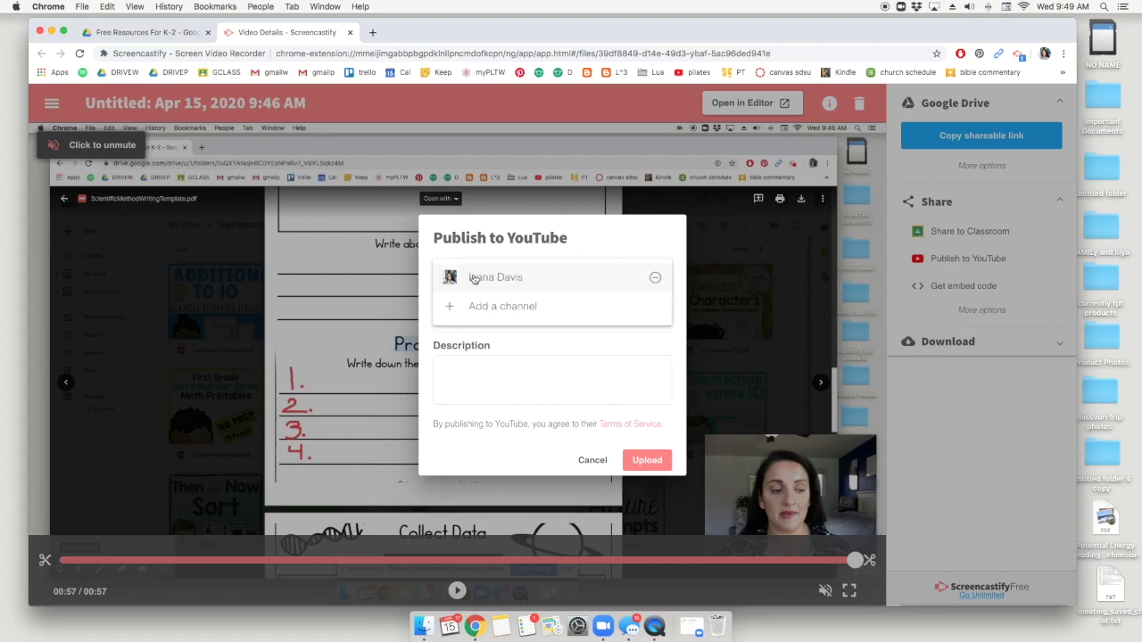
pyautogui.click(497, 276)
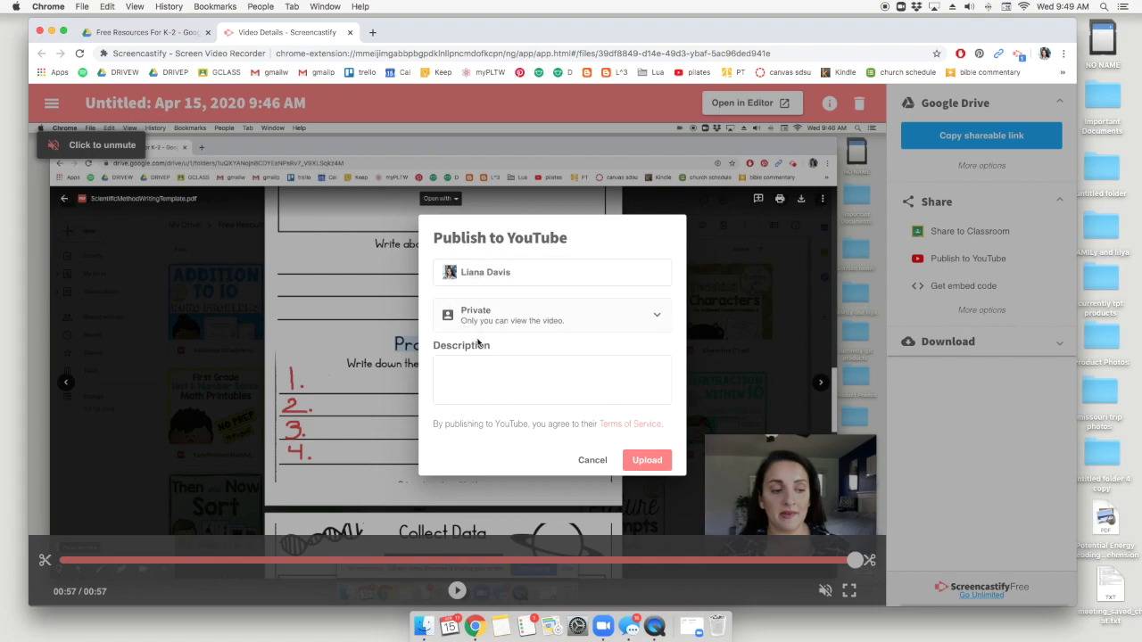
pyautogui.click(508, 314)
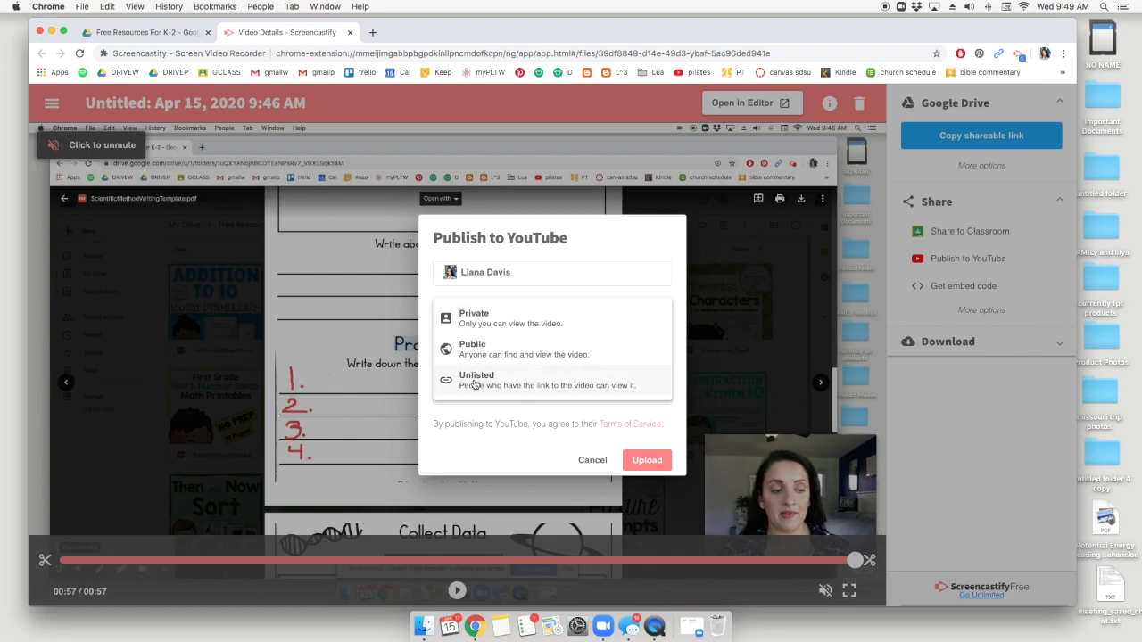
pyautogui.click(480, 350)
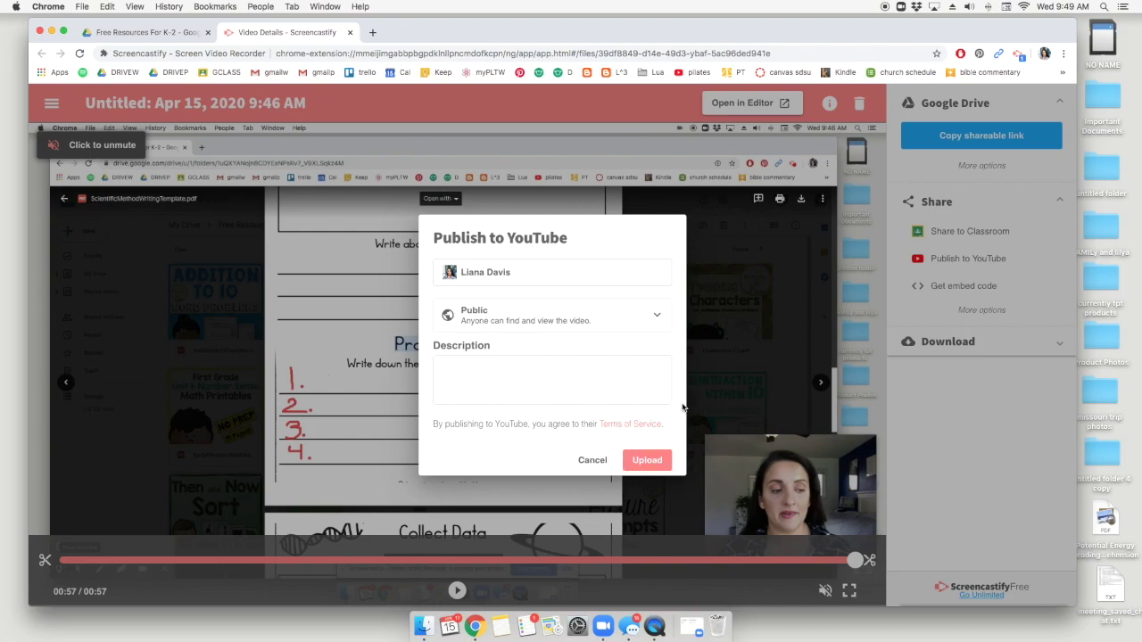
pyautogui.click(592, 461)
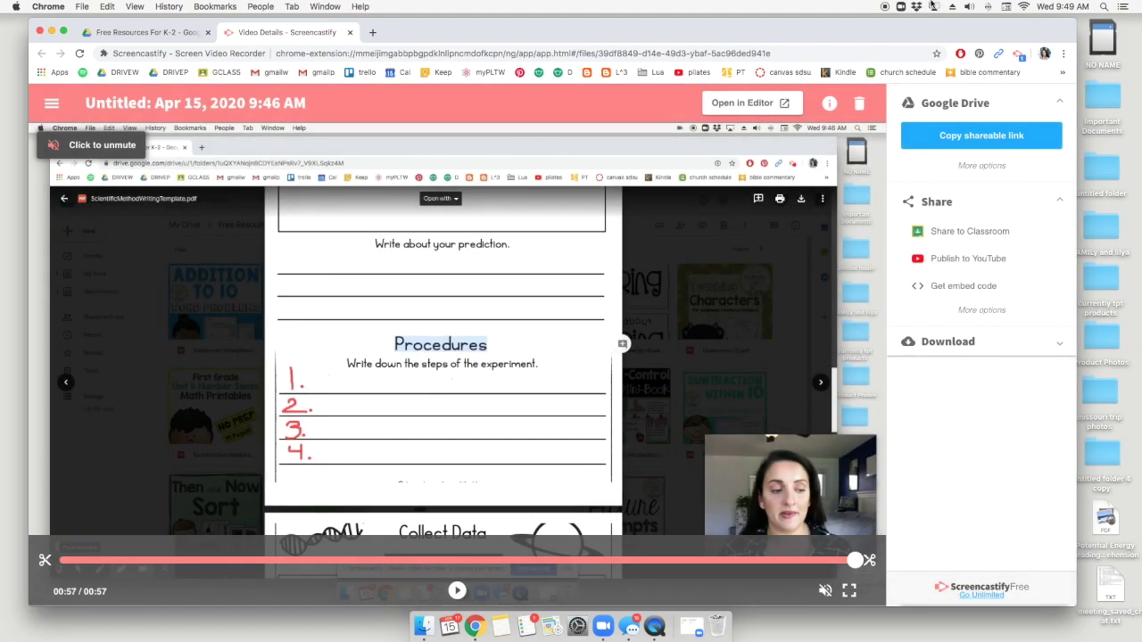